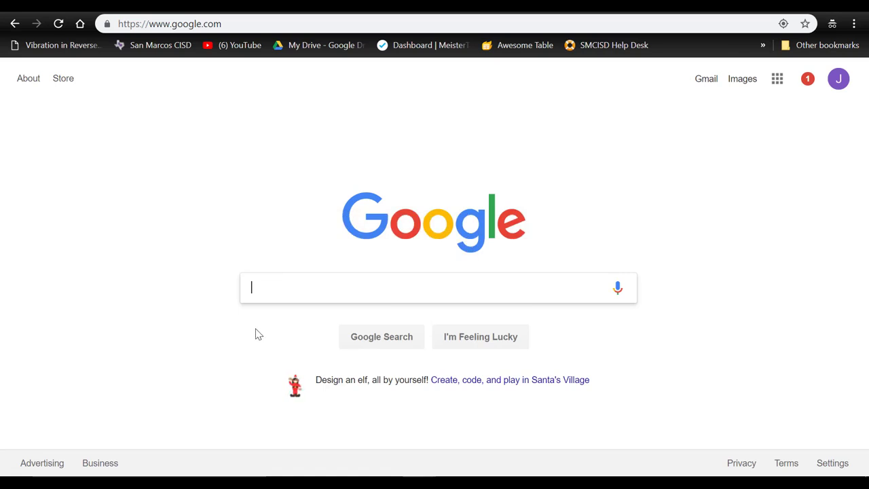
{"action": "left_click", "coordinate": [239, 26]}
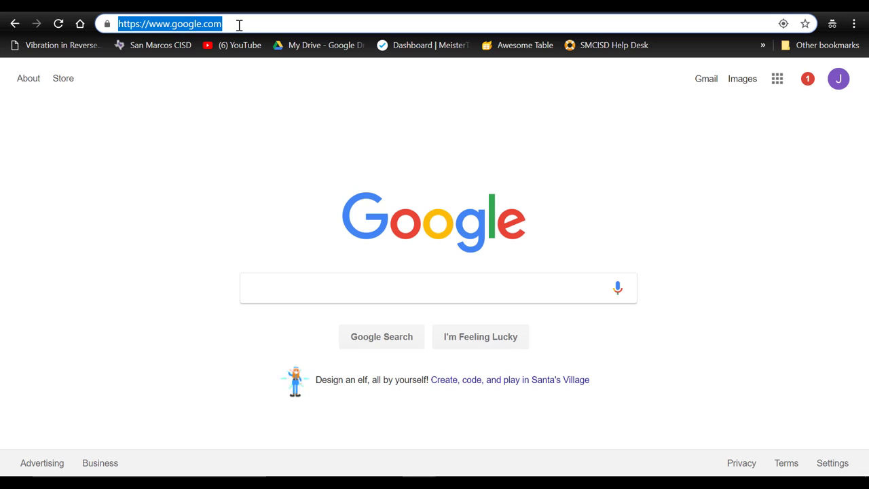
{"action": "type", "text": "www.pa"}
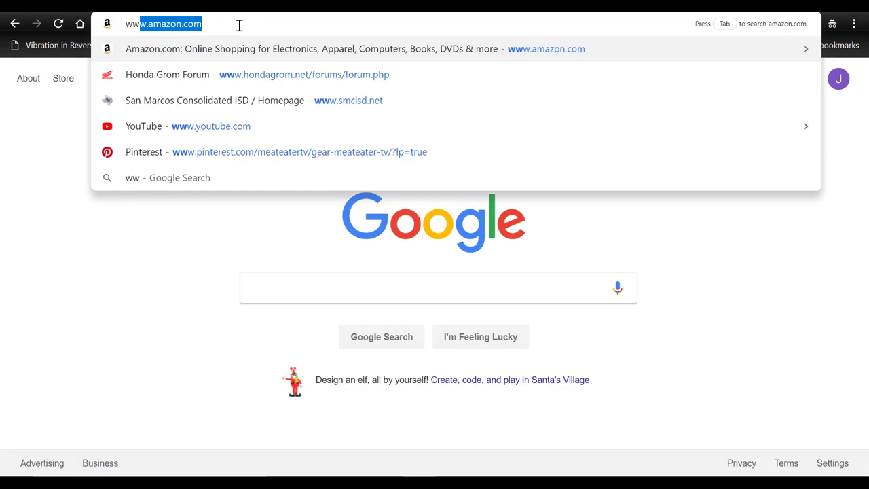
{"action": "type", "text": "d"}
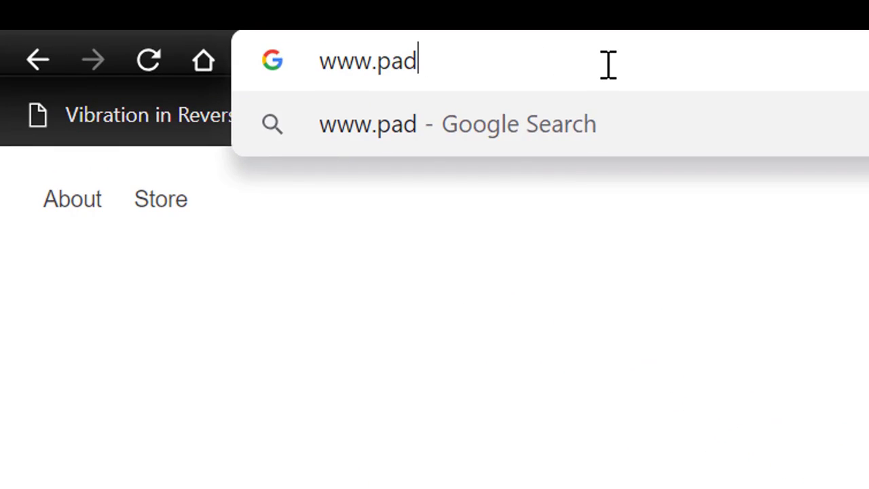
{"action": "type", "text": "let.com"}
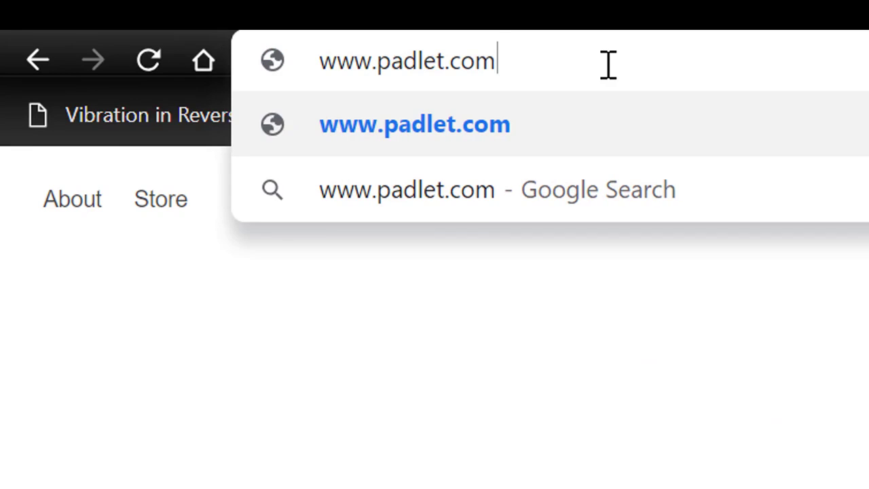
{"action": "key", "text": "Return"}
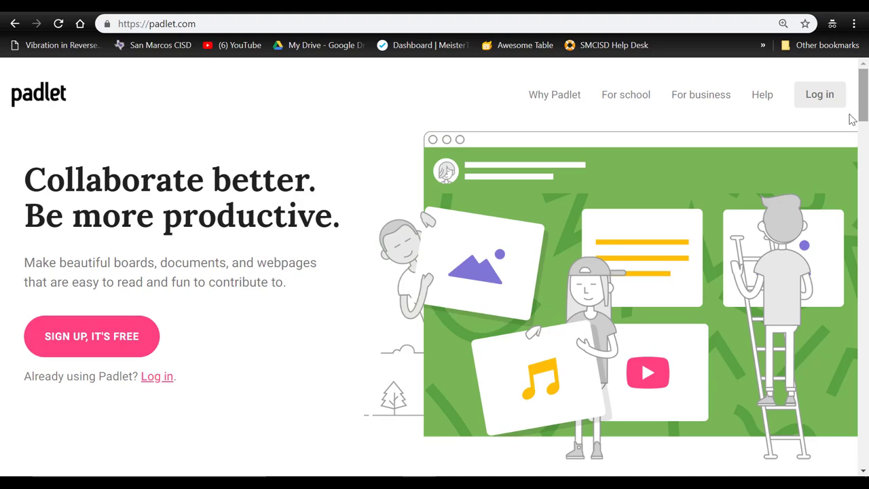
- Log in to Padlet with Google using another account's e-mail and password
{"action": "left_click", "coordinate": [812, 95]}
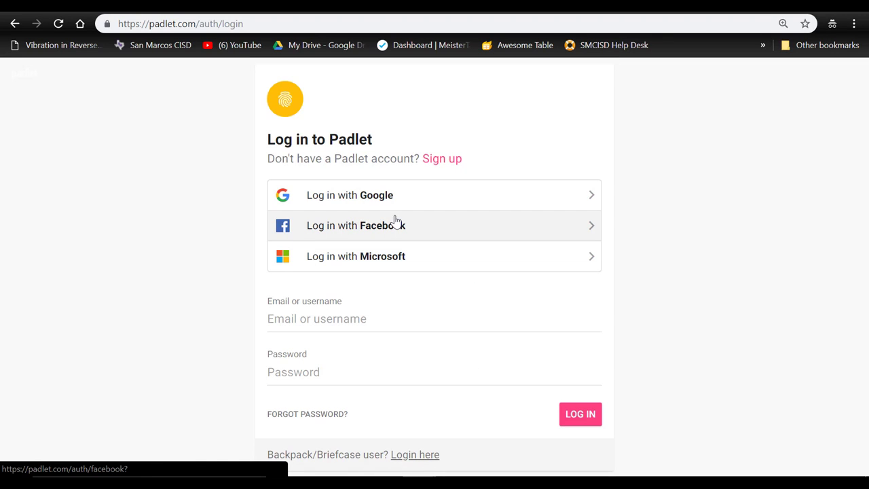
{"action": "left_click", "coordinate": [349, 202]}
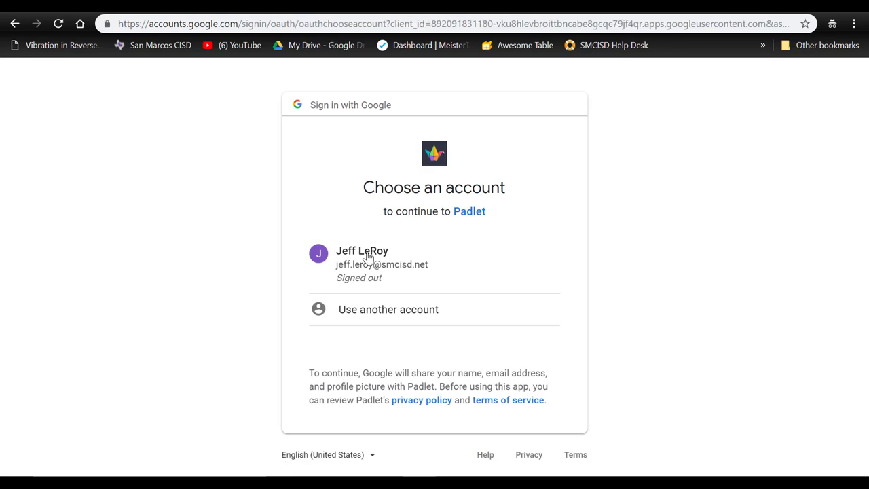
{"action": "left_click", "coordinate": [388, 320]}
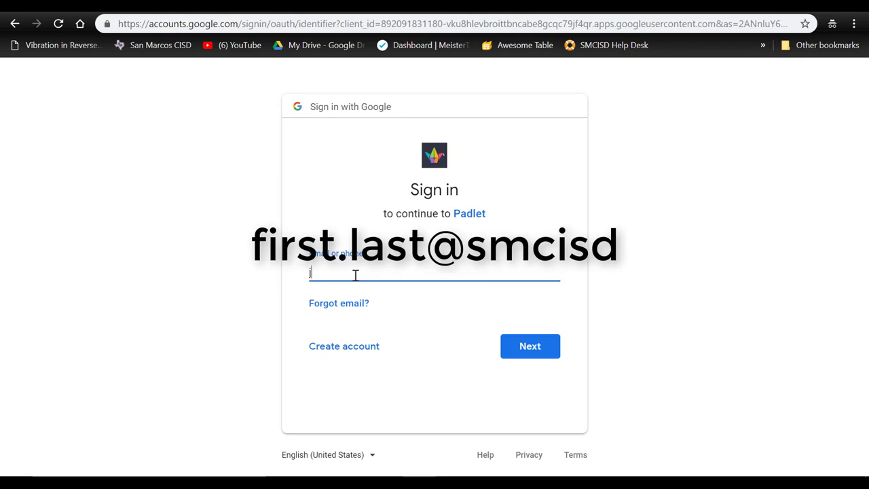
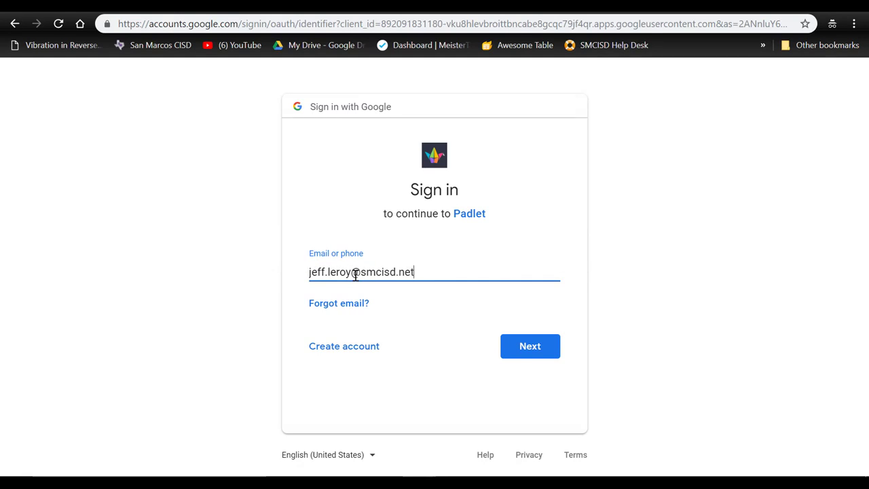
{"action": "key", "text": "Return"}
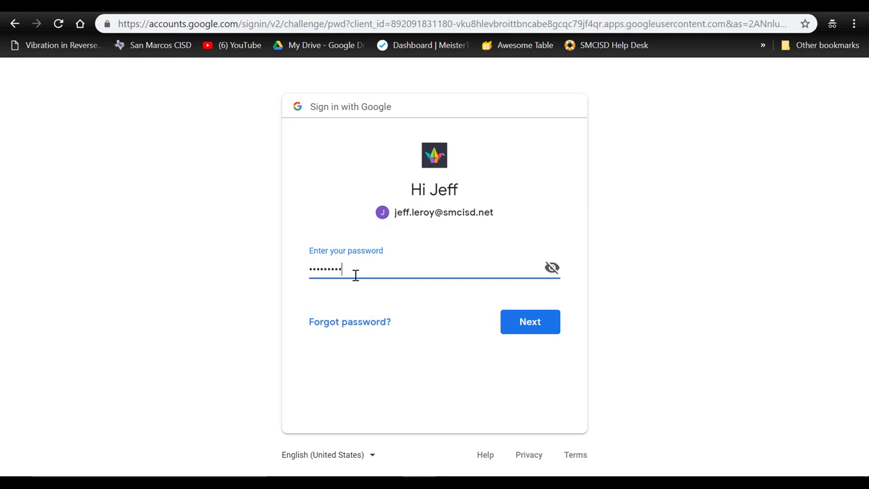
{"action": "key", "text": "Return"}
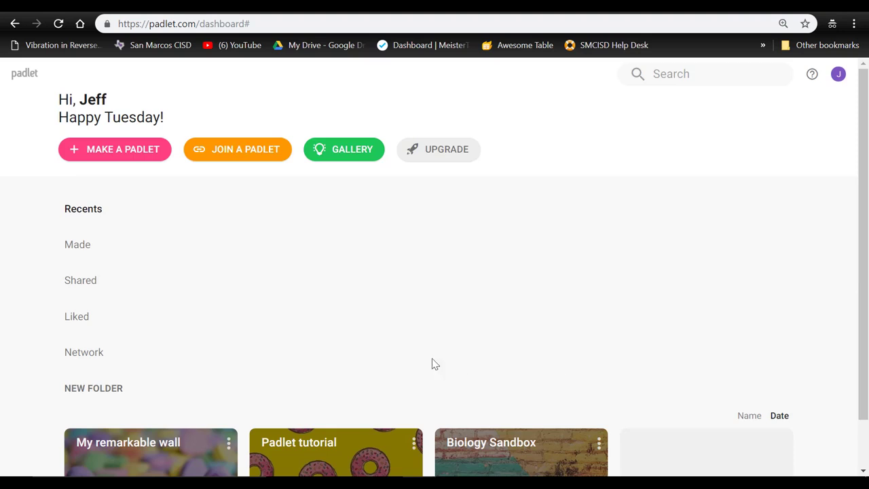
- Delete the padlet My remarkable wall from the dashboard, confirming with OK
{"action": "scroll", "coordinate": [438, 343], "scroll_direction": "down", "scroll_amount": 1}
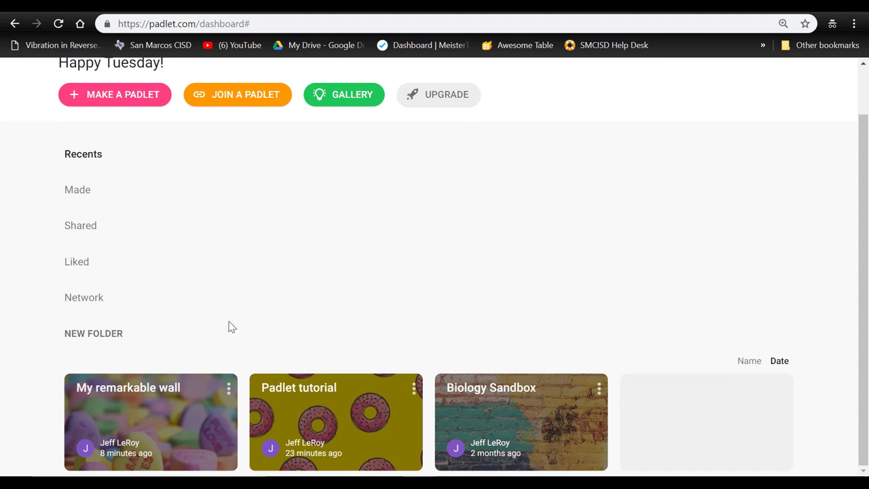
{"action": "left_click", "coordinate": [229, 388]}
{"action": "left_click", "coordinate": [194, 431]}
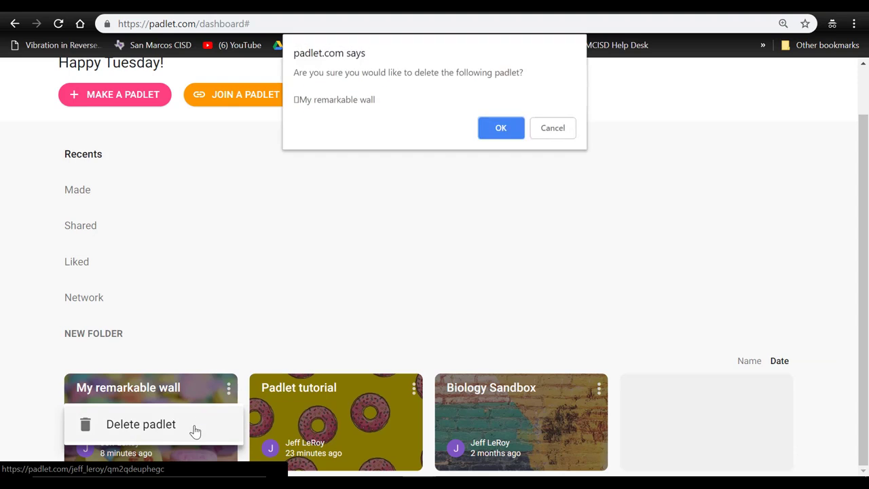
{"action": "left_click", "coordinate": [495, 131]}
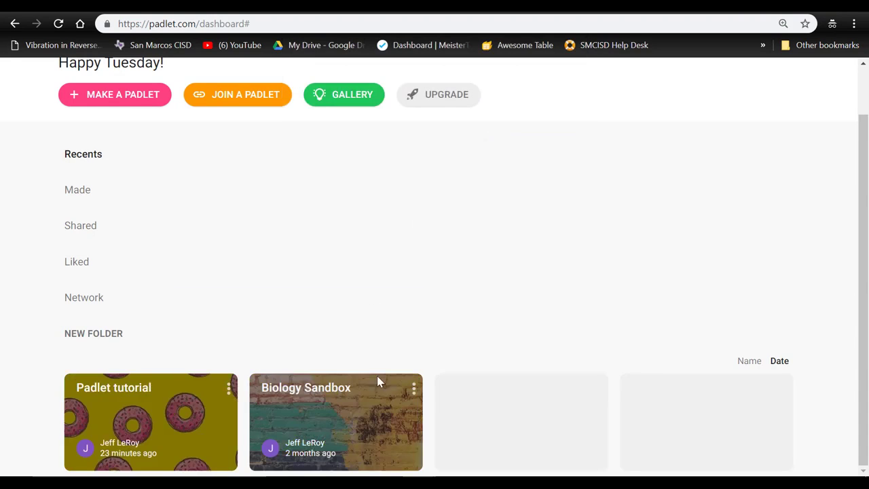
{"action": "scroll", "coordinate": [604, 293], "scroll_direction": "up", "scroll_amount": 1}
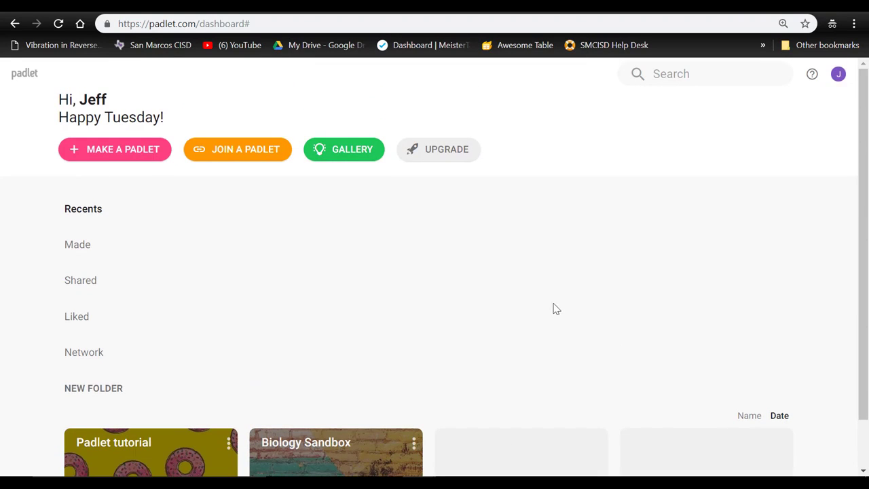
- Make a new padlet using the Wall layout
{"action": "left_click", "coordinate": [128, 160]}
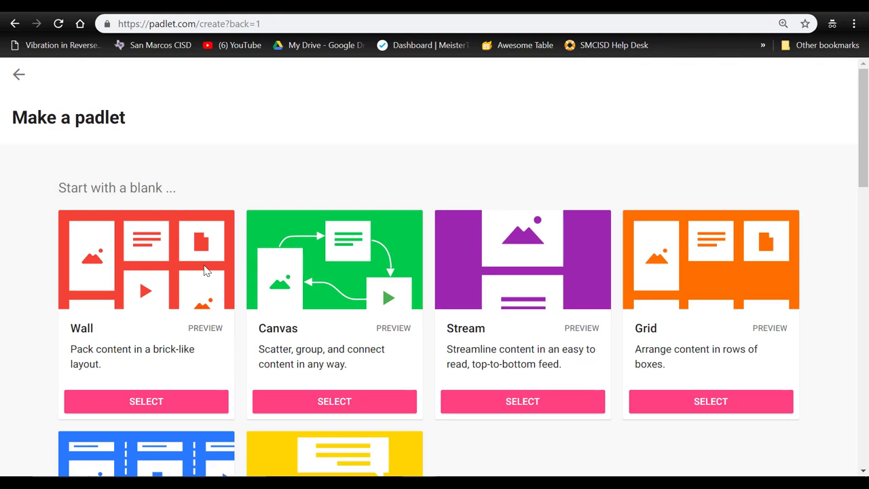
{"action": "scroll", "coordinate": [456, 274], "scroll_direction": "down", "scroll_amount": 5}
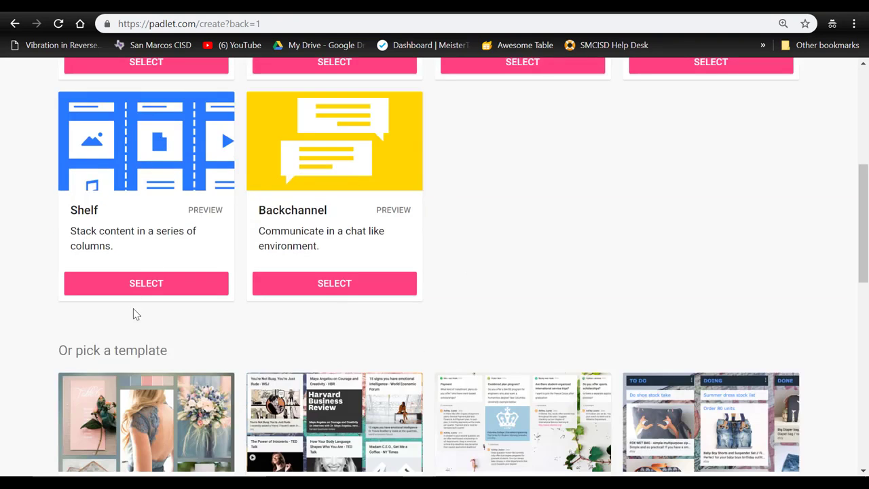
{"action": "scroll", "coordinate": [219, 339], "scroll_direction": "down", "scroll_amount": 5}
{"action": "scroll", "coordinate": [426, 247], "scroll_direction": "up", "scroll_amount": 10}
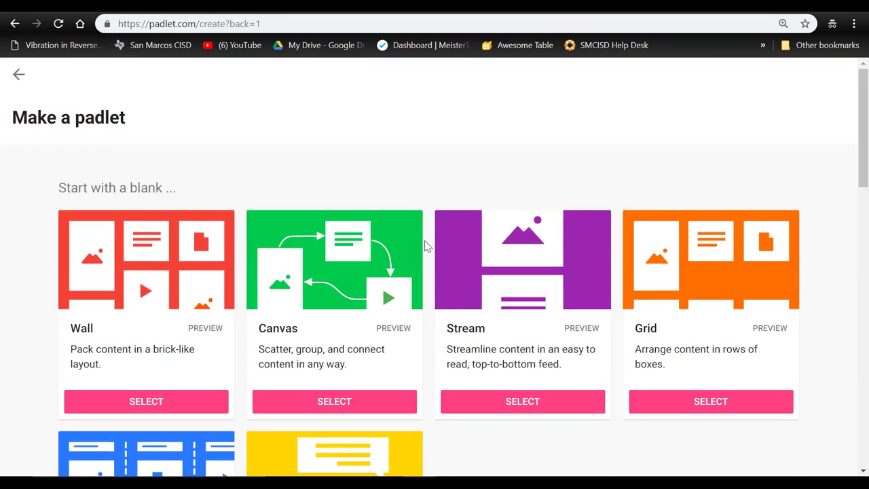
{"action": "left_click", "coordinate": [157, 401]}
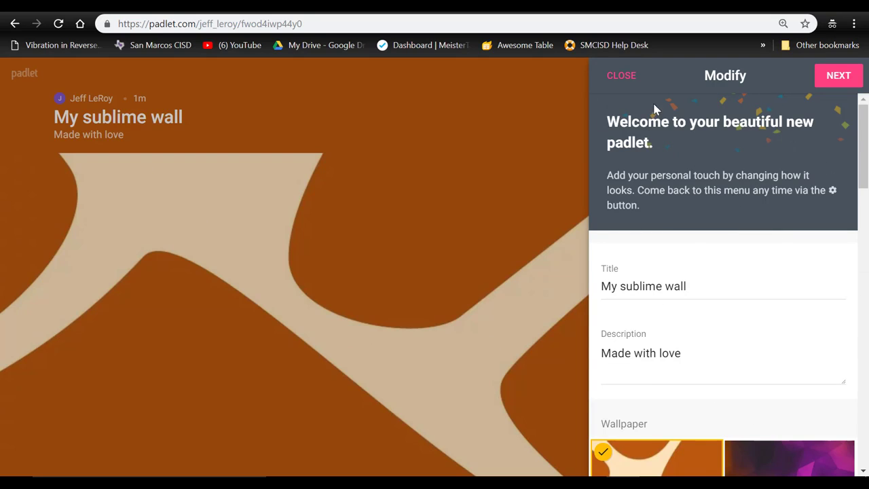
{"action": "left_click", "coordinate": [621, 77]}
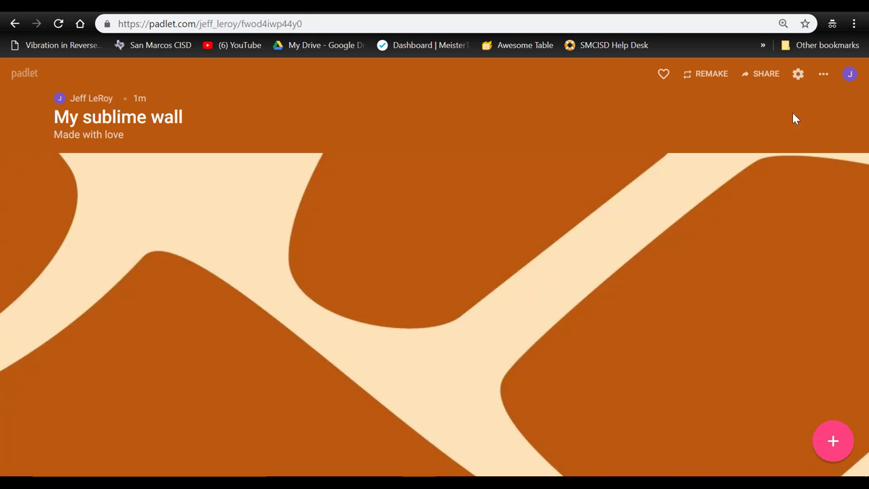
{"action": "left_click", "coordinate": [799, 76]}
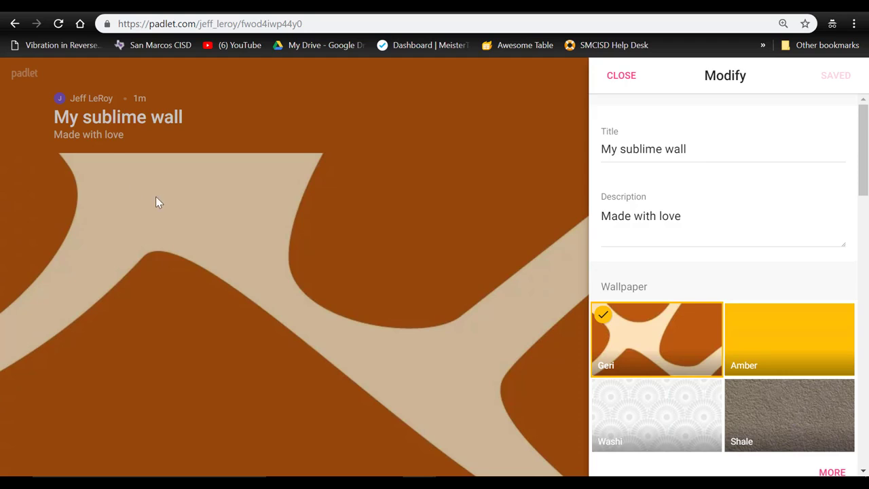
{"action": "left_click", "coordinate": [138, 123]}
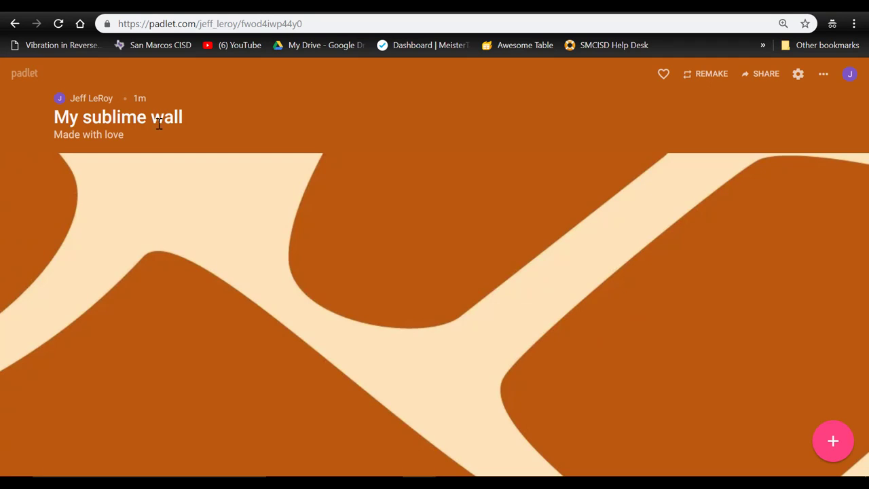
{"action": "left_click", "coordinate": [799, 74]}
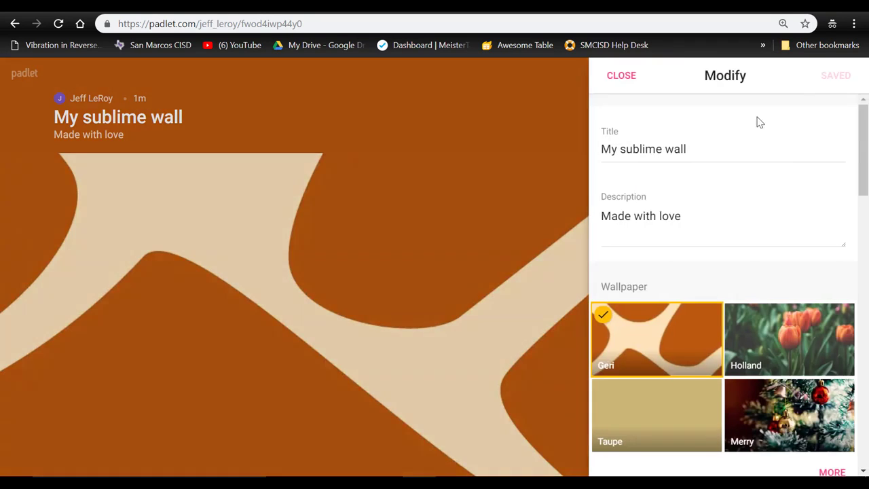
- Replace the wall's title with 'Padlet Tutorial' and move to the Description field
{"action": "triple_click", "coordinate": [634, 154]}
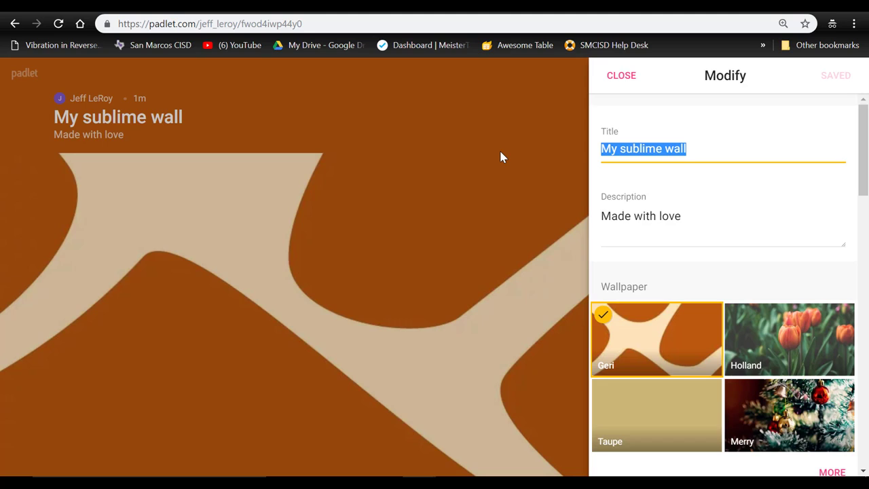
{"action": "type", "text": "P"}
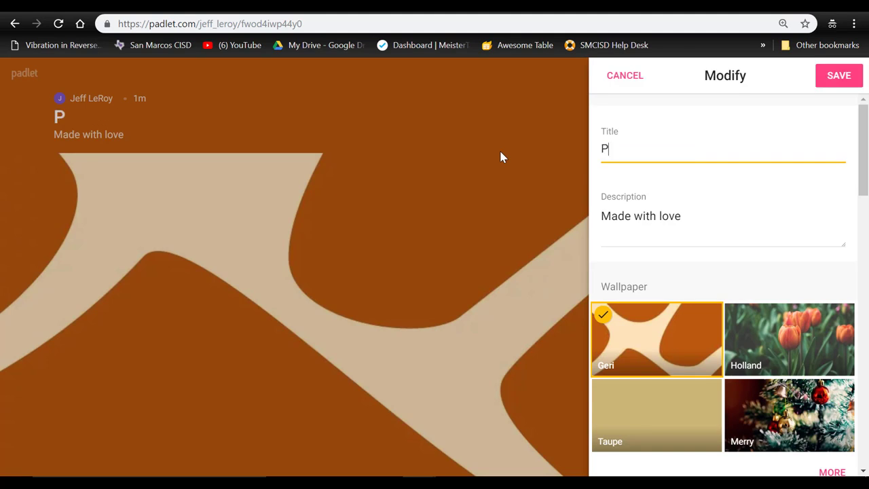
{"action": "type", "text": "adlet Tutorial"}
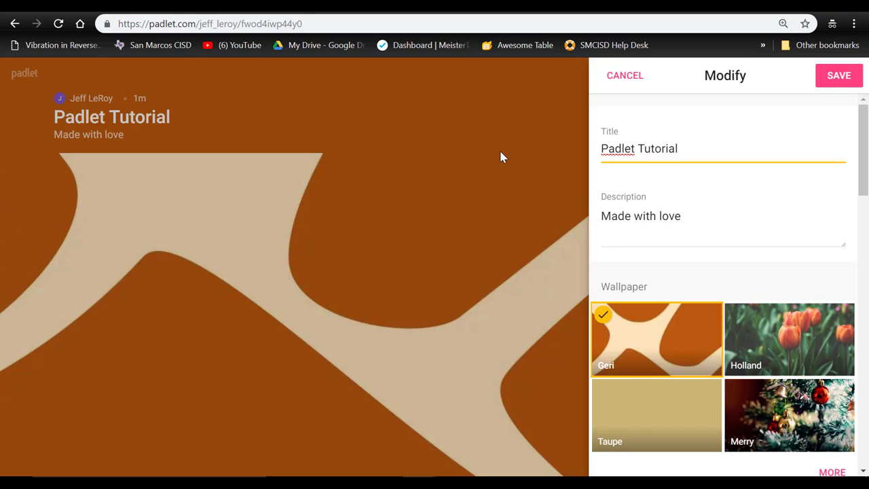
{"action": "left_click", "coordinate": [681, 217]}
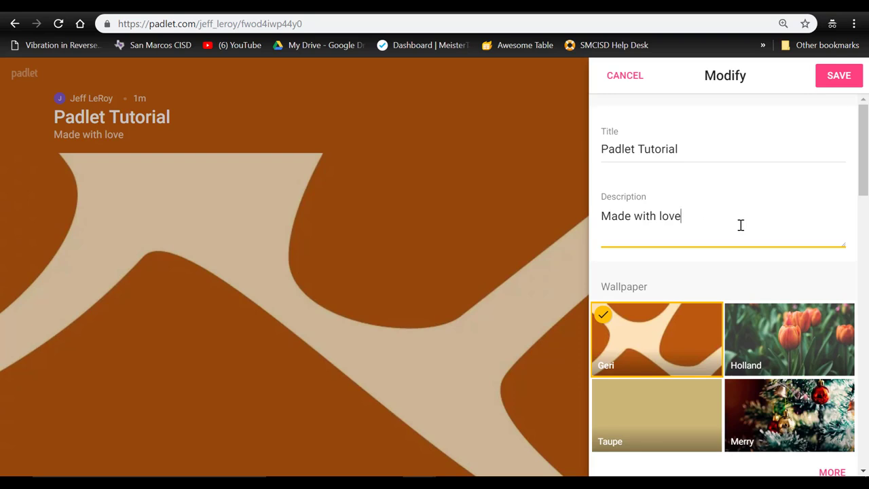
{"action": "scroll", "coordinate": [743, 222], "scroll_direction": "down", "scroll_amount": 5}
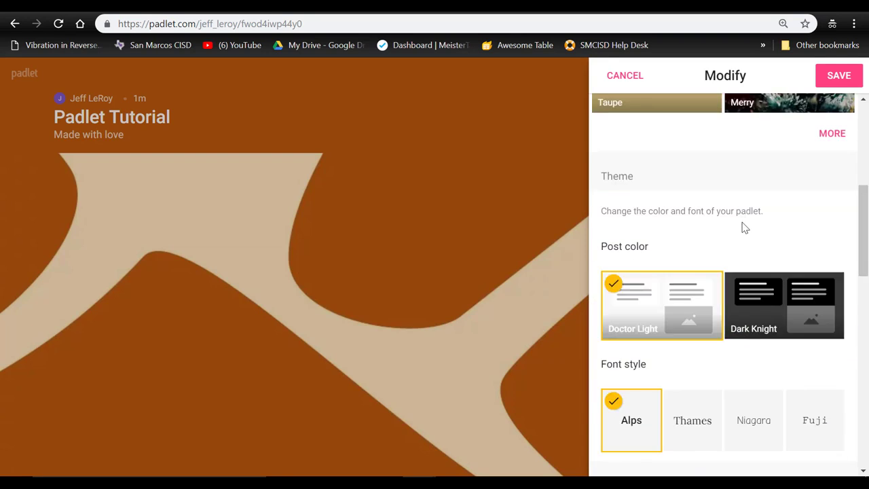
{"action": "scroll", "coordinate": [743, 227], "scroll_direction": "up", "scroll_amount": 5}
- Choose the D'oh donut wallpaper from the full gallery and save it
{"action": "left_click", "coordinate": [834, 472]}
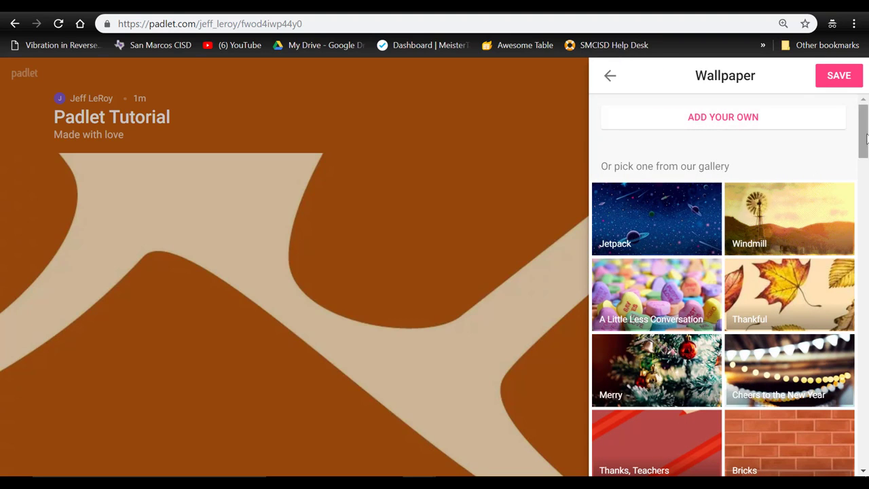
{"action": "left_click_drag", "start_coordinate": [867, 139], "coordinate": [841, 303]}
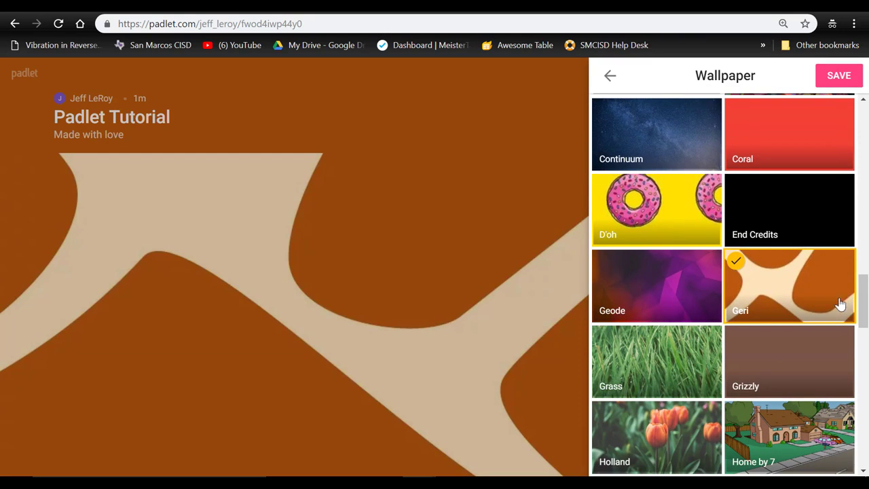
{"action": "left_click", "coordinate": [666, 213]}
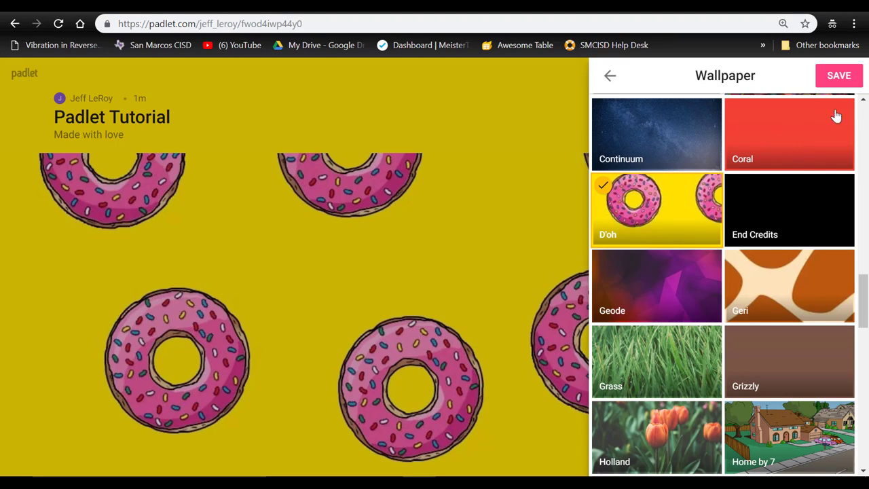
{"action": "left_click", "coordinate": [840, 78]}
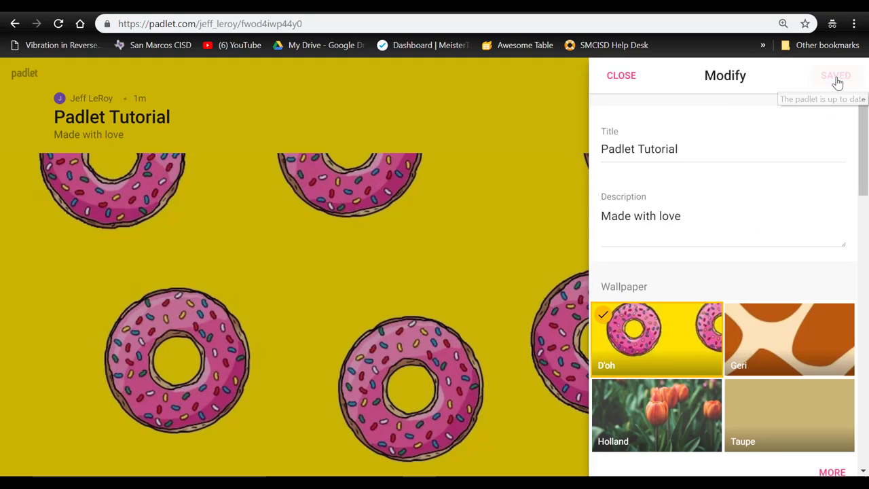
- Close board settings, view Remake, then open Share showing Secret privacy with Can write
{"action": "left_click", "coordinate": [621, 79]}
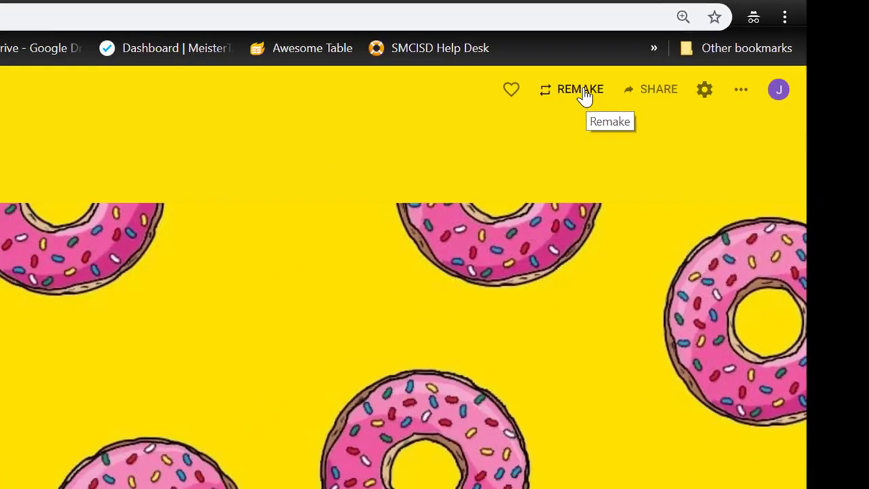
{"action": "left_click", "coordinate": [372, 177]}
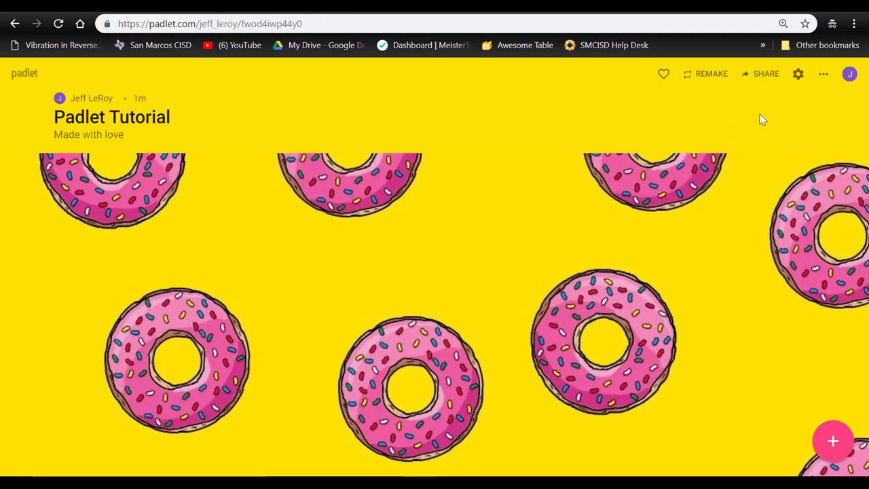
{"action": "left_click", "coordinate": [763, 80]}
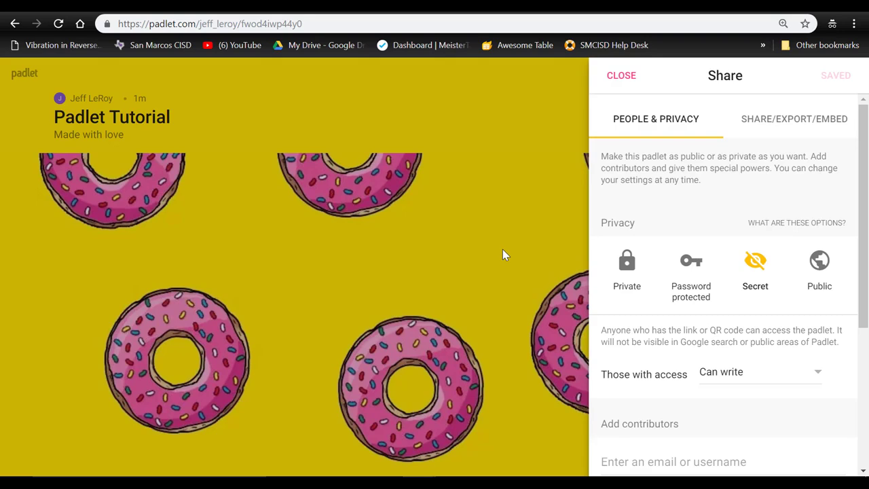
- View the Share/Export/Embed options, then close the sharing and board settings
{"action": "left_click", "coordinate": [798, 128]}
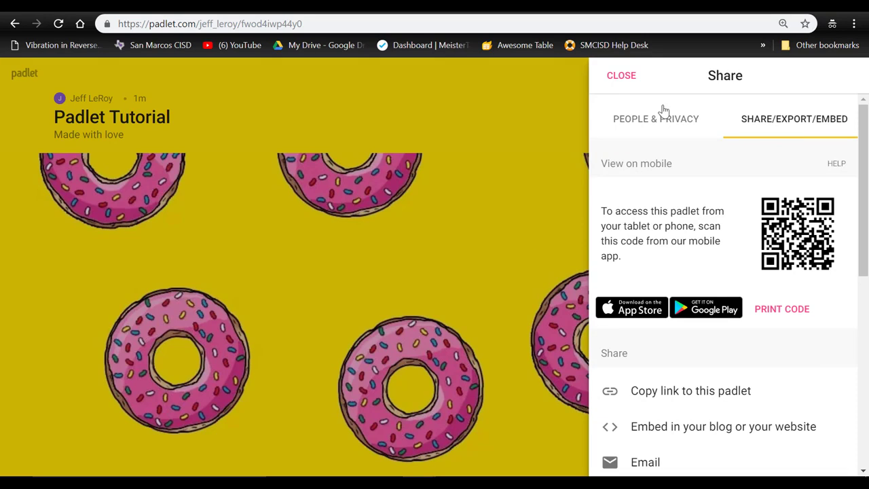
{"action": "left_click", "coordinate": [620, 75]}
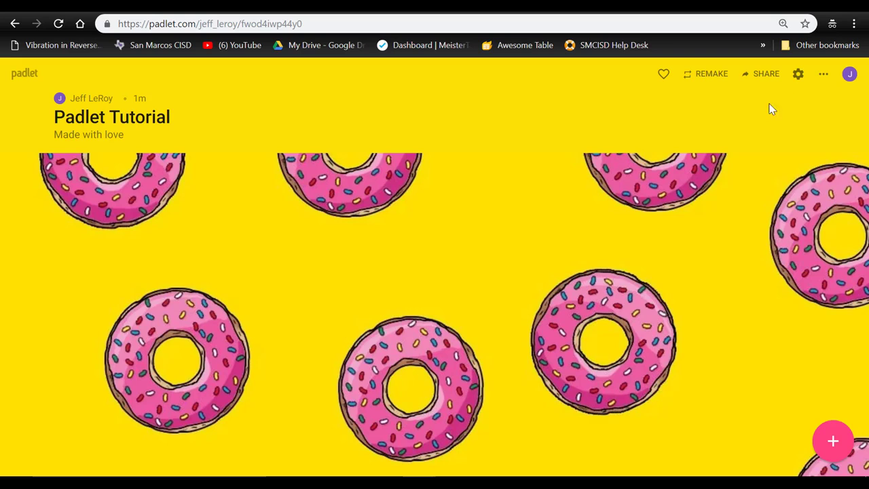
{"action": "left_click", "coordinate": [798, 76]}
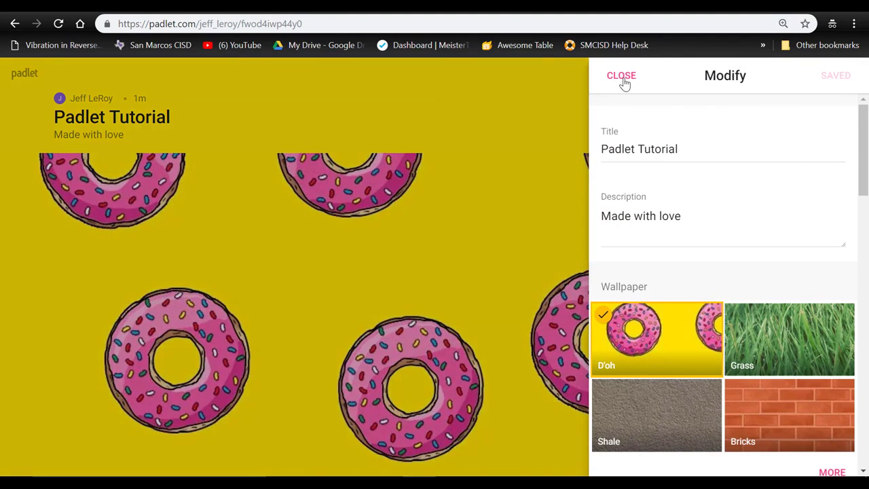
{"action": "left_click", "coordinate": [623, 81]}
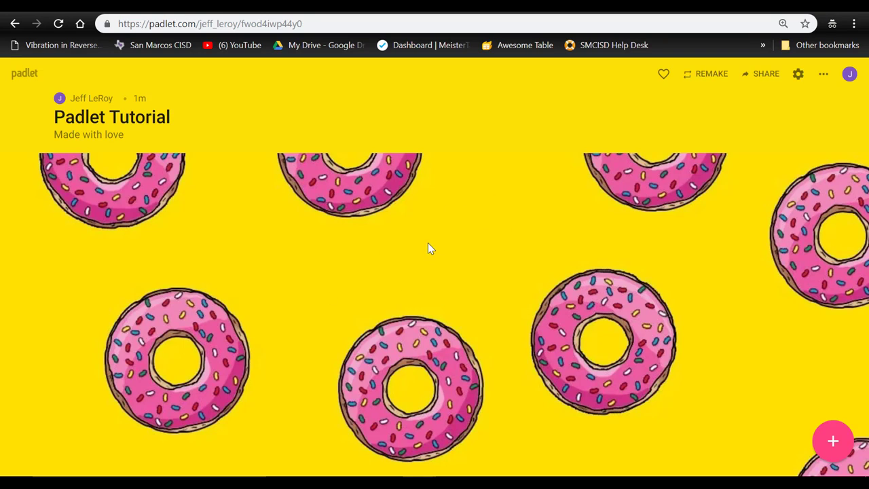
- Discard an empty post and draft one reading 'What can you tell me about imaginary numbers'
{"action": "double_click", "coordinate": [341, 235]}
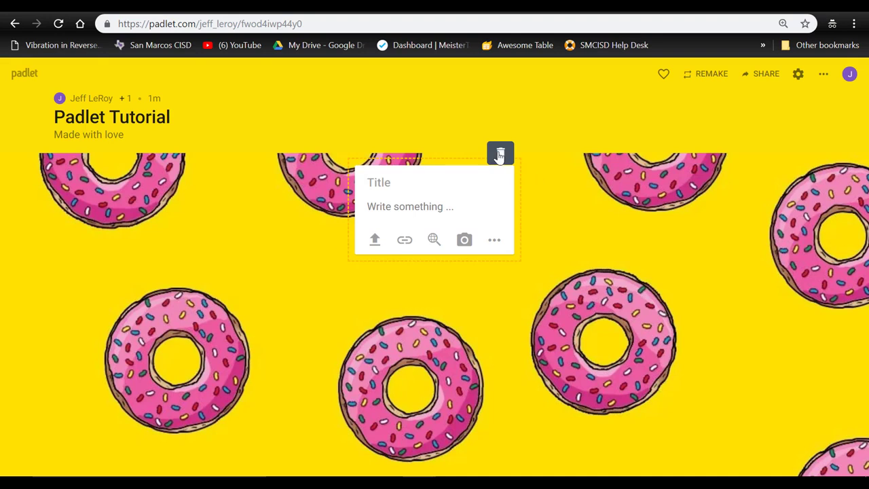
{"action": "left_click", "coordinate": [526, 177]}
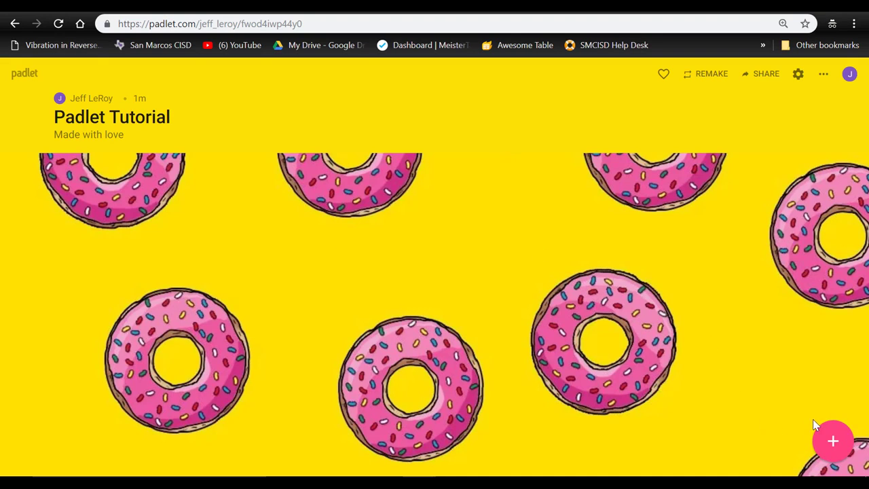
{"action": "left_click", "coordinate": [833, 441]}
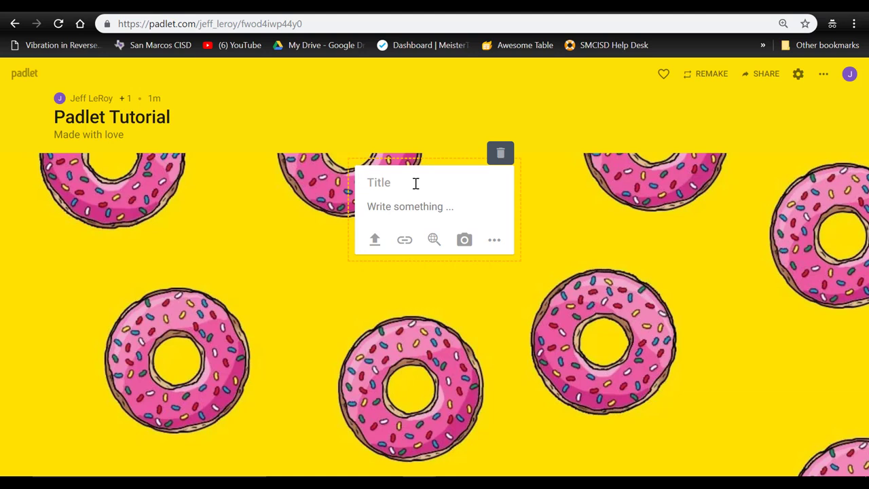
{"action": "left_click", "coordinate": [423, 209]}
{"action": "type", "text": "What can you tell me about i"}
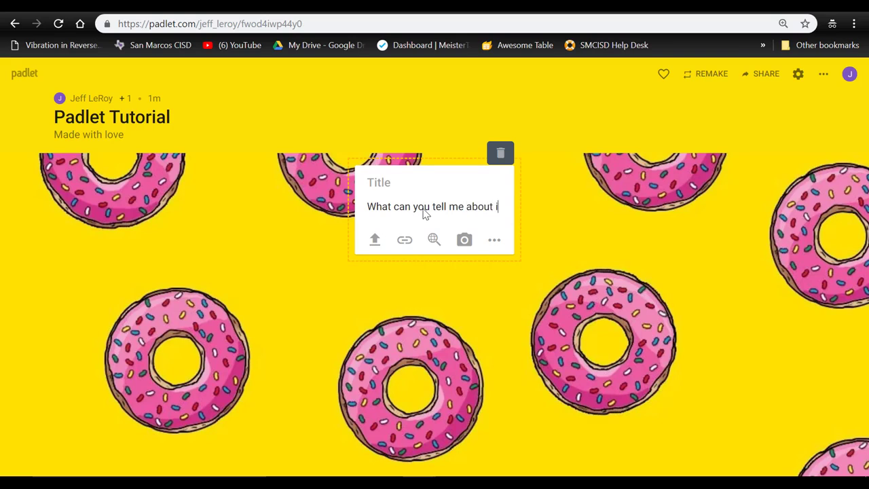
{"action": "type", "text": "maginary "}
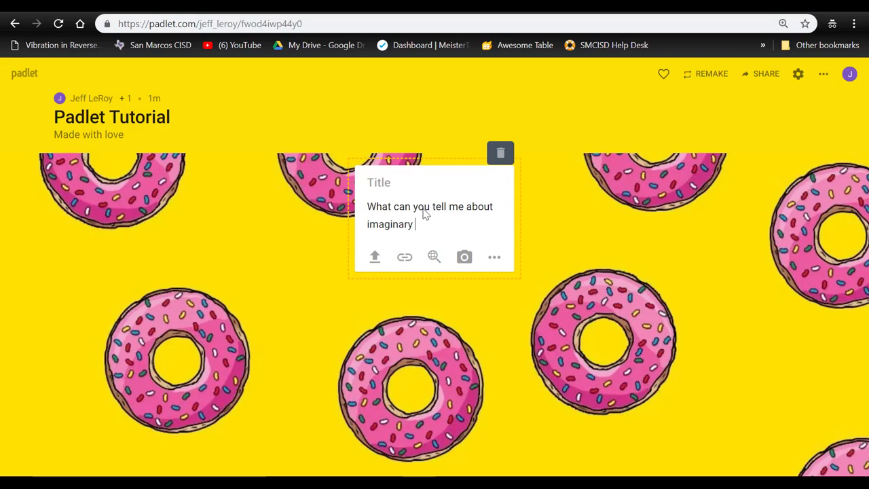
{"action": "type", "text": "numbers?"}
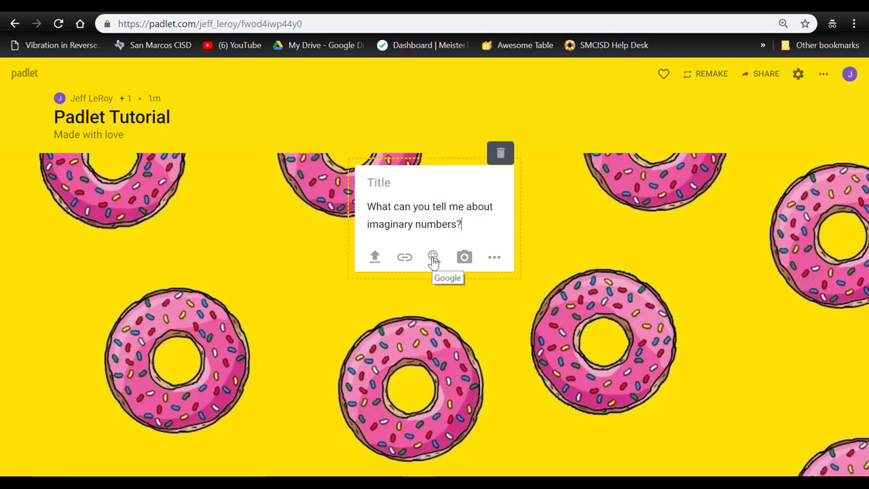
{"action": "left_click", "coordinate": [495, 263]}
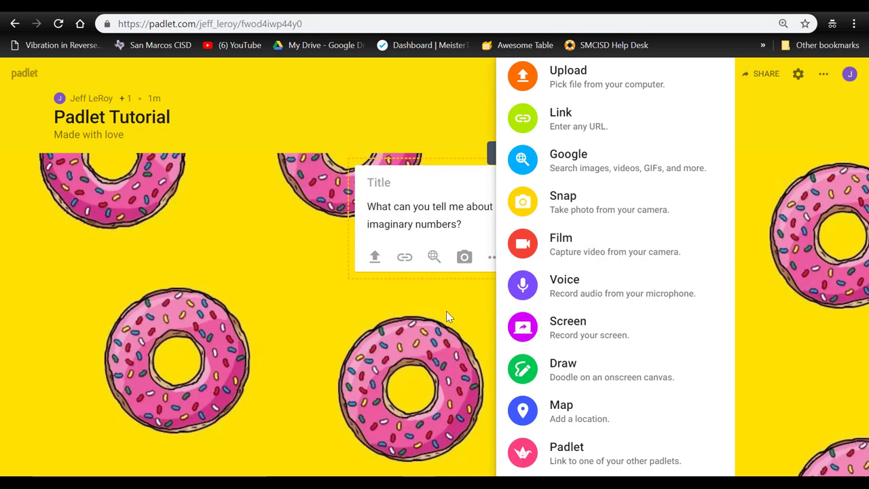
- Dismiss the attachment options and publish the imaginary-numbers post
{"action": "left_click", "coordinate": [429, 313]}
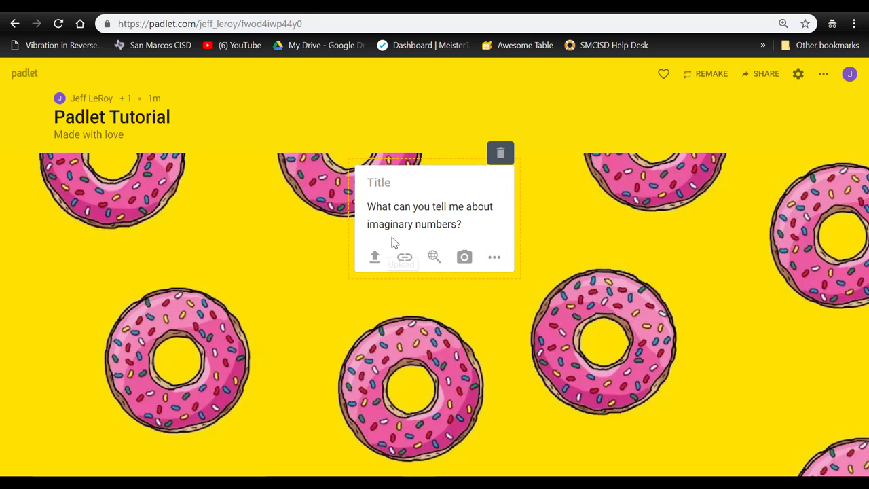
{"action": "left_click", "coordinate": [566, 231]}
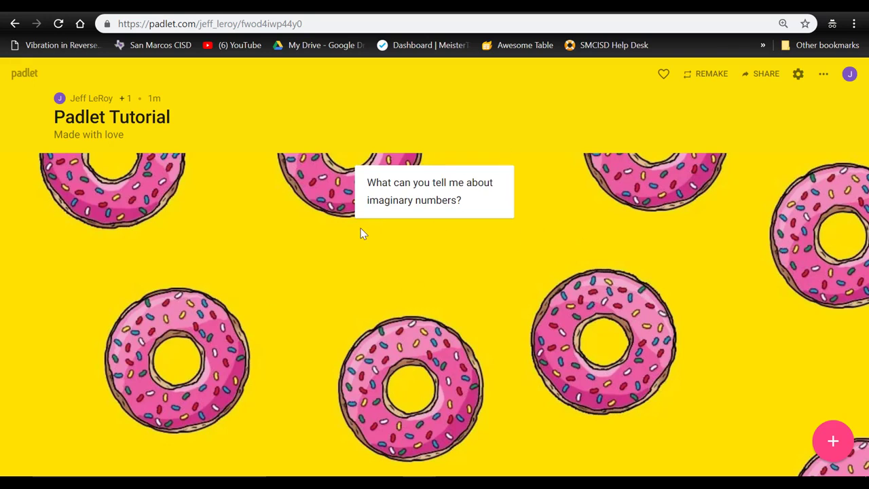
- Start a second post and attach Khan Academy's 'Meet the gastrointestinal tract!' YouTube video link
{"action": "double_click", "coordinate": [184, 211]}
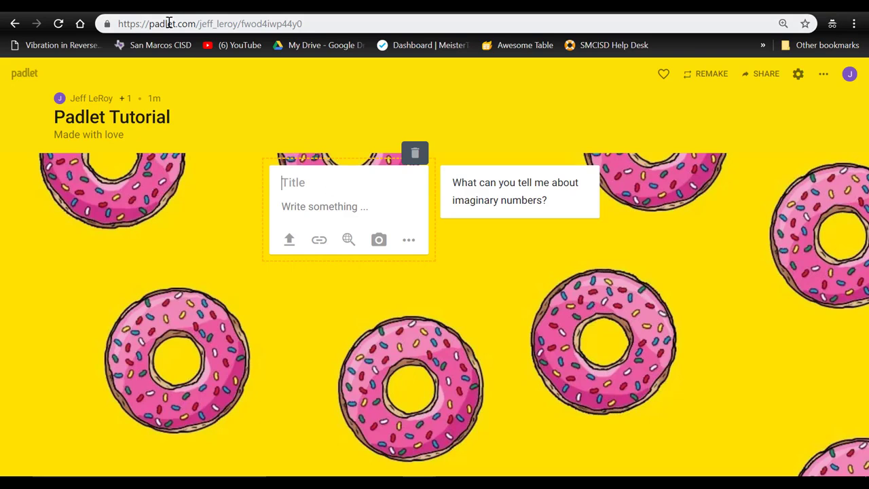
{"action": "left_click", "coordinate": [320, 241]}
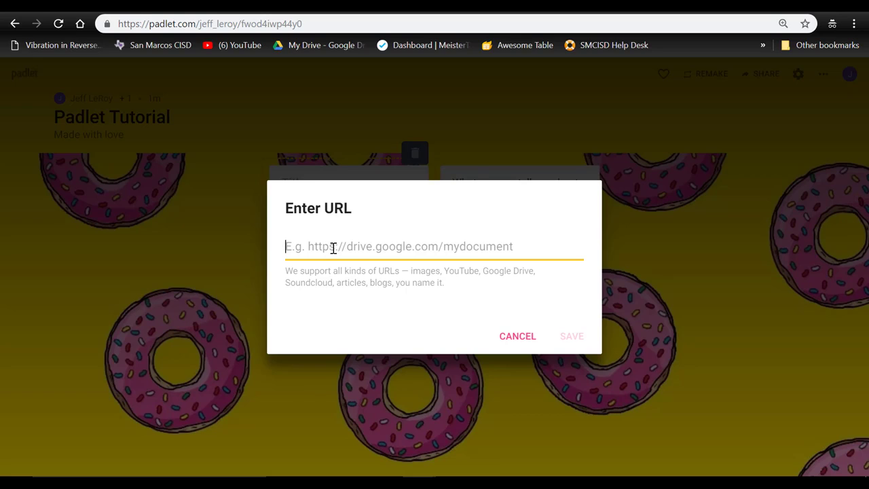
{"action": "key", "text": "ctrl+v"}
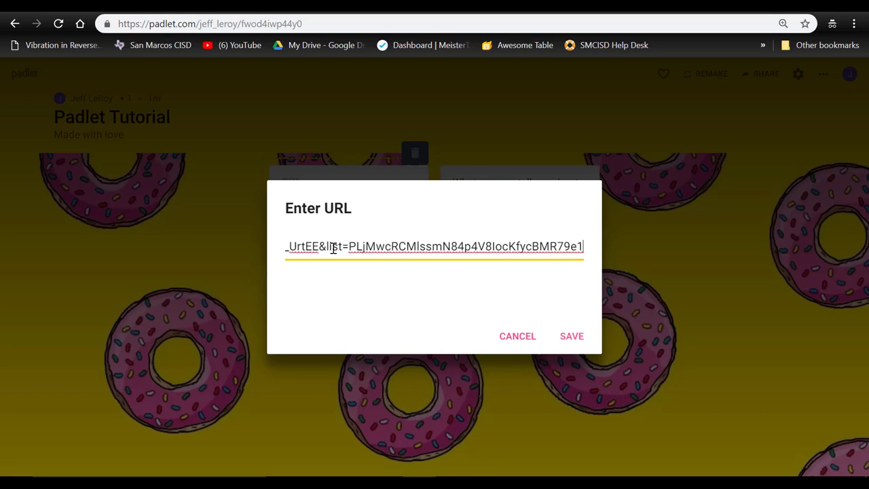
{"action": "left_click", "coordinate": [569, 337]}
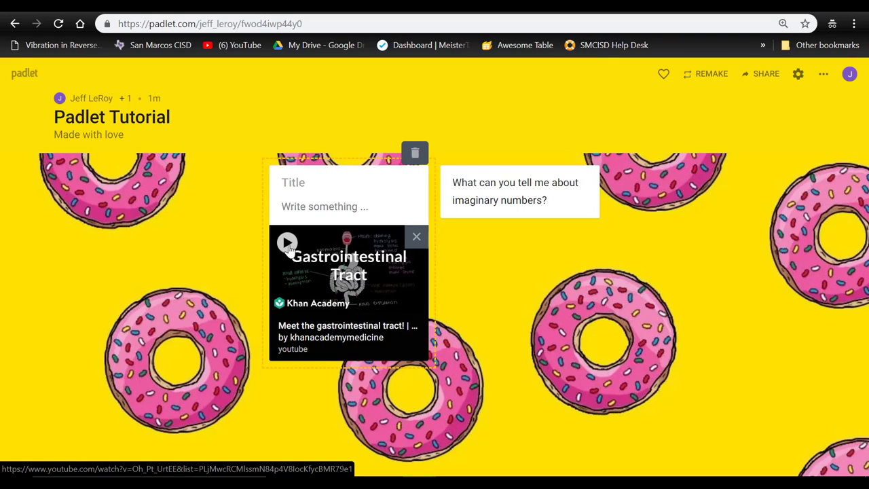
- Title the video post 'Watch the video', ask 'Where does the digestive process first begin?', and publish it
{"action": "left_click", "coordinate": [289, 251]}
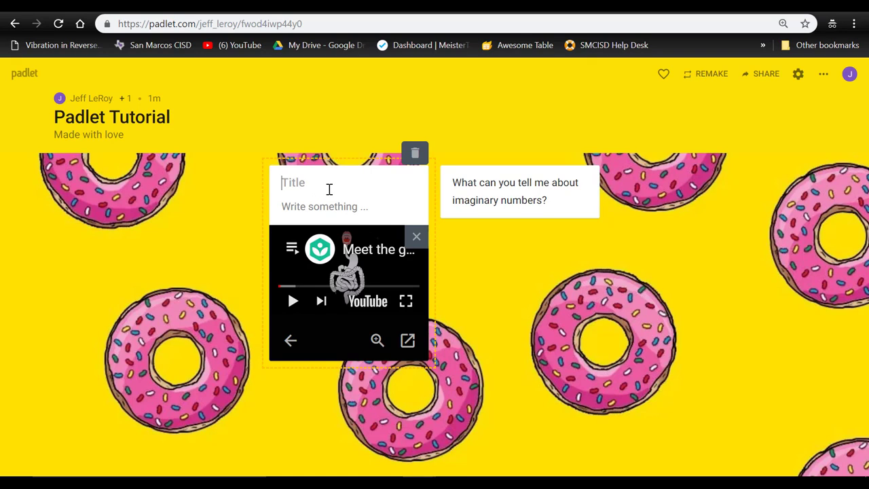
{"action": "type", "text": "Watch the video"}
{"action": "key", "text": "Tab"}
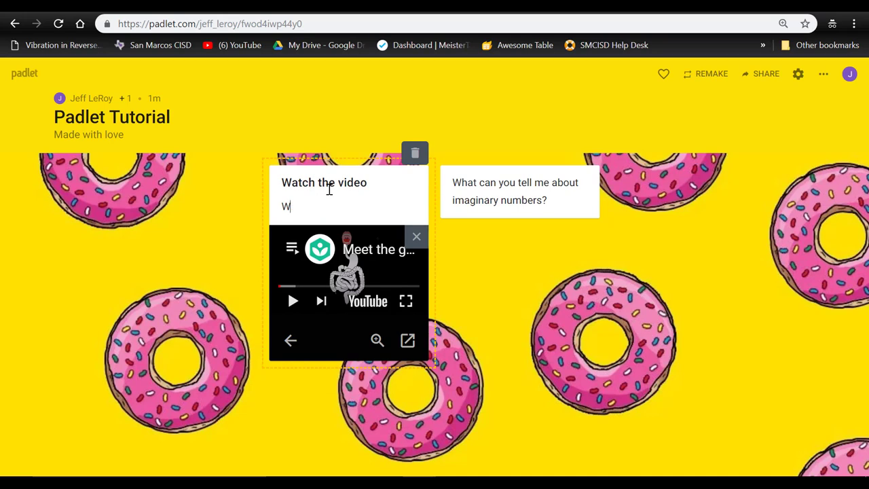
{"action": "type", "text": "Where does the digestive process first begin?"}
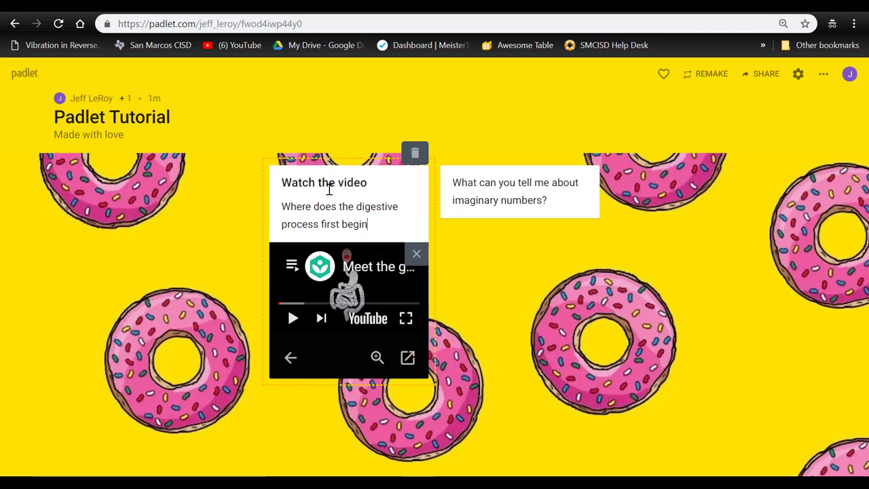
{"action": "left_click", "coordinate": [539, 306]}
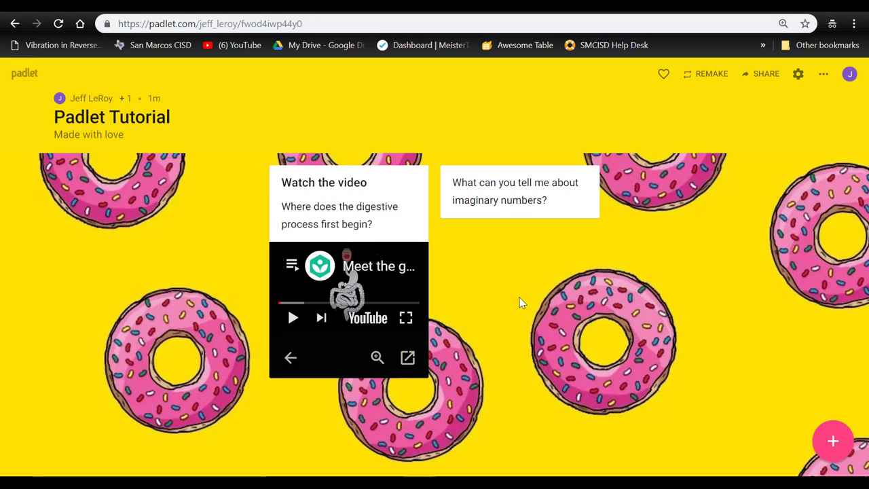
- Bring up the Modify panel showing title Padlet Tutorial, description 'Made with love' and D'oh wallpaper
{"action": "mouse_move", "coordinate": [413, 210]}
{"action": "left_click", "coordinate": [834, 443]}
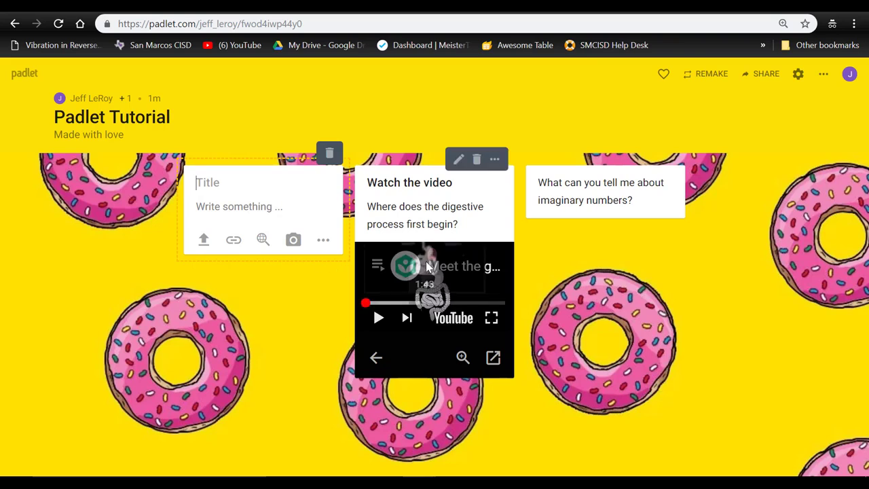
{"action": "left_click", "coordinate": [799, 75]}
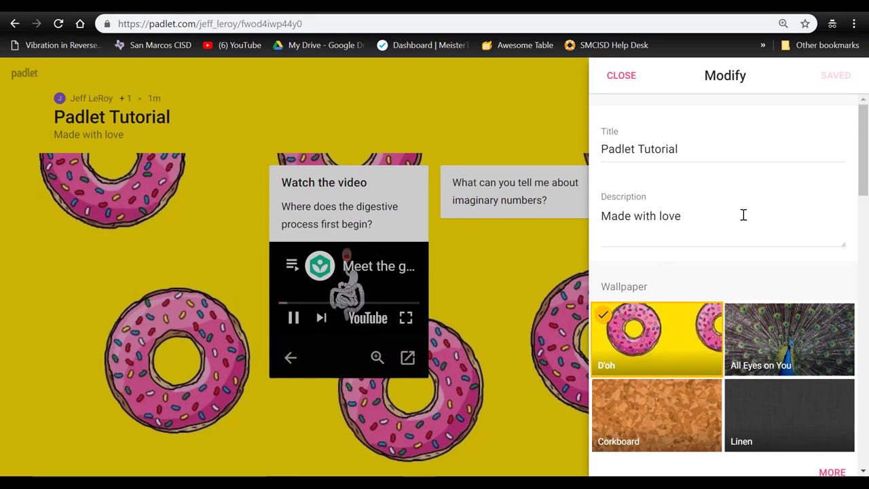
{"action": "left_click", "coordinate": [318, 297]}
{"action": "left_click", "coordinate": [292, 319]}
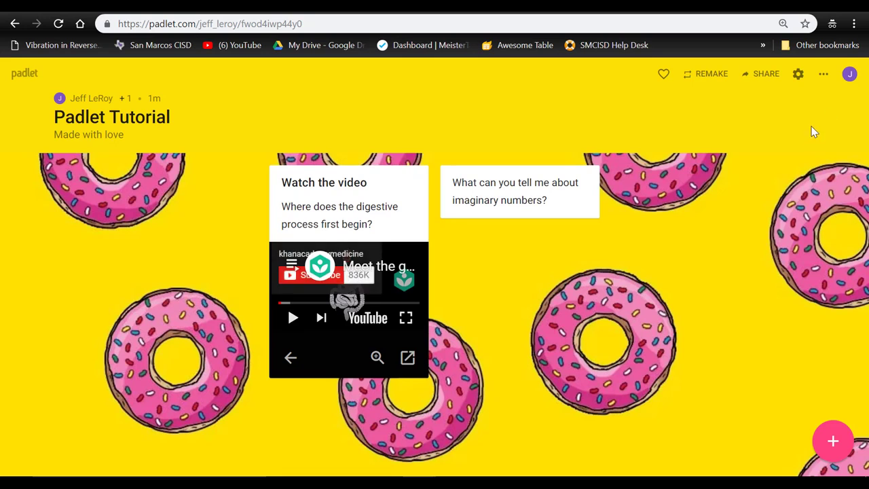
{"action": "left_click", "coordinate": [798, 74]}
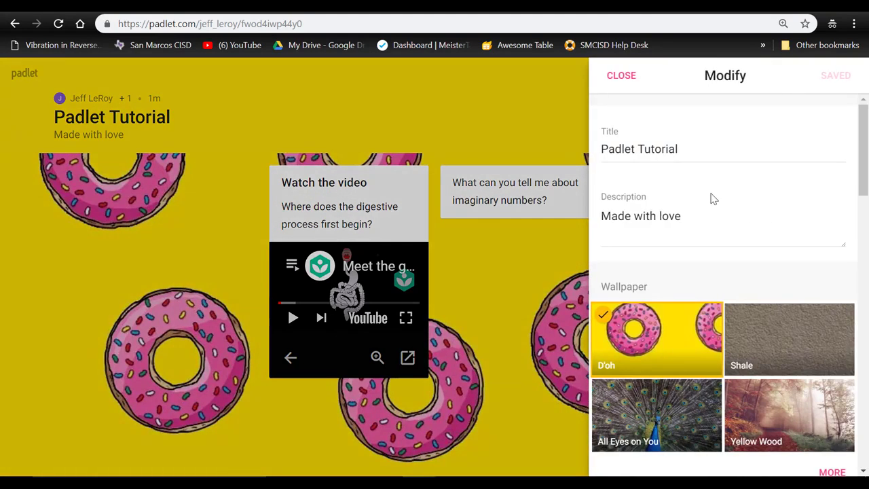
{"action": "scroll", "coordinate": [760, 133], "scroll_direction": "down", "scroll_amount": 10}
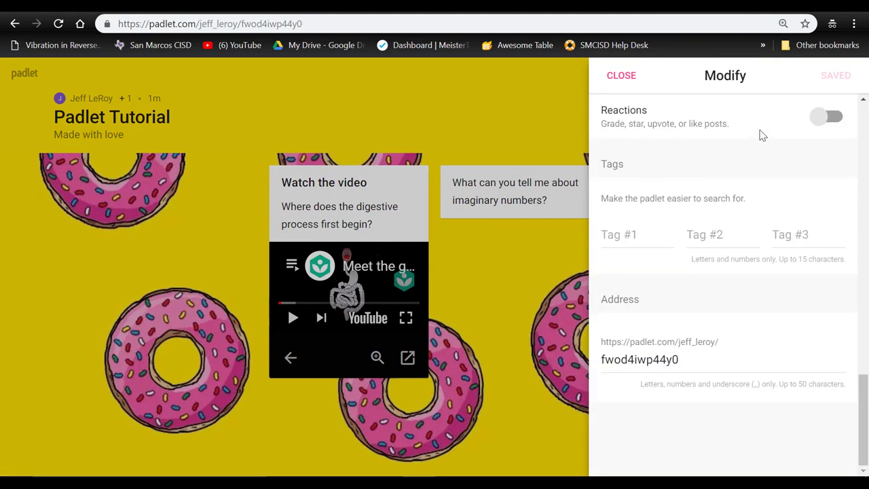
{"action": "scroll", "coordinate": [762, 136], "scroll_direction": "up", "scroll_amount": 8}
{"action": "scroll", "coordinate": [763, 139], "scroll_direction": "down", "scroll_amount": 6}
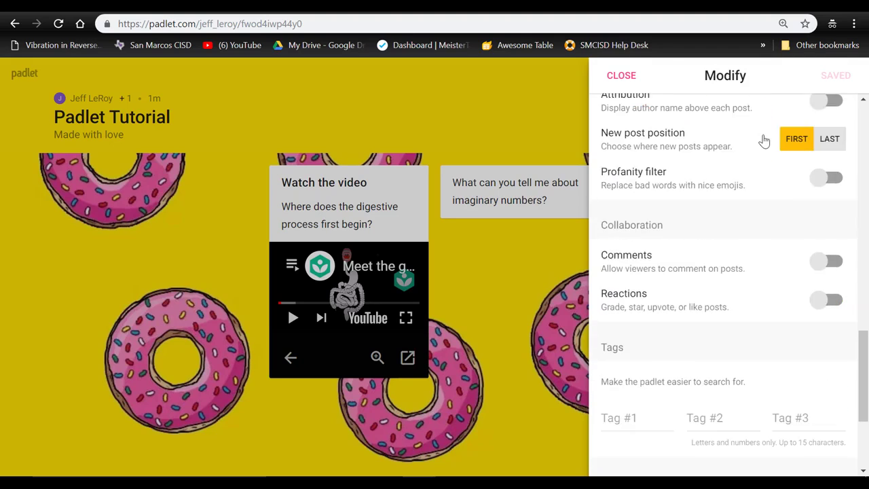
{"action": "scroll", "coordinate": [787, 145], "scroll_direction": "up", "scroll_amount": 8}
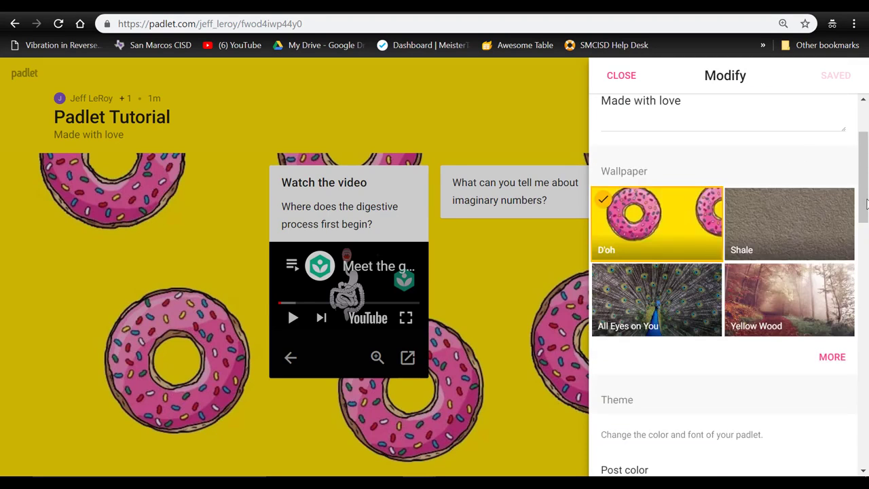
{"action": "scroll", "coordinate": [866, 211], "scroll_direction": "down", "scroll_amount": 3}
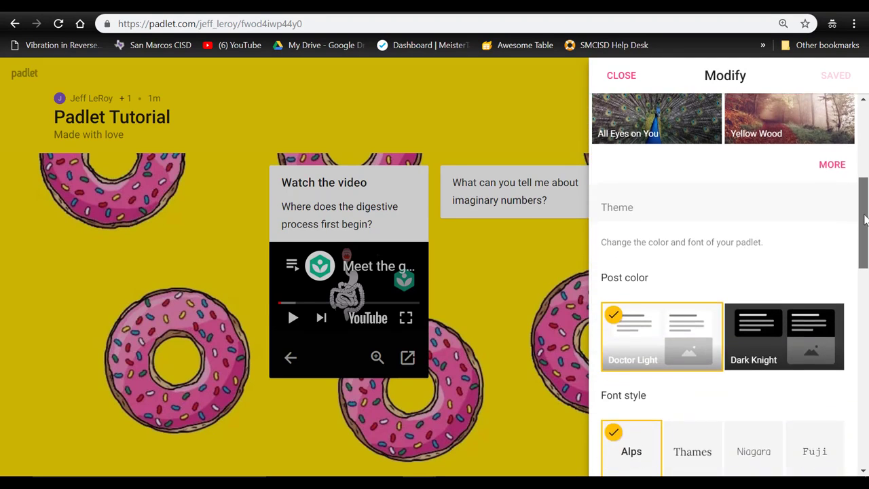
{"action": "left_click_drag", "start_coordinate": [866, 219], "coordinate": [865, 253]}
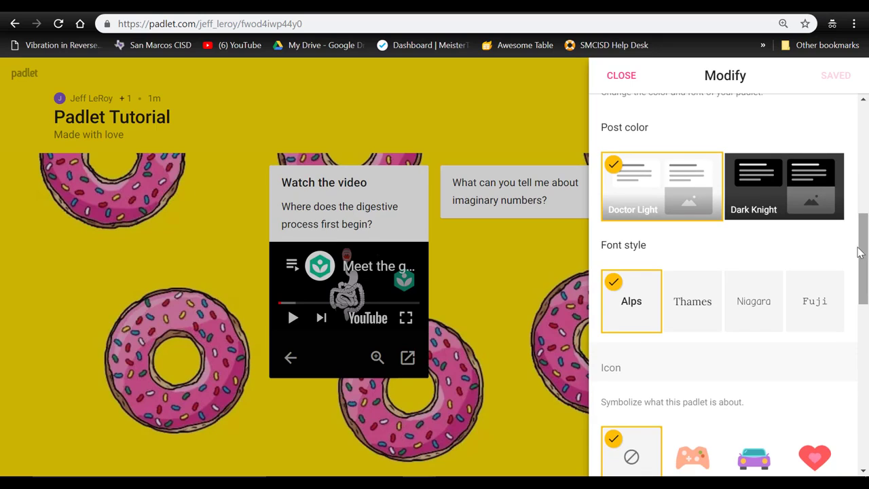
{"action": "left_click", "coordinate": [755, 195]}
{"action": "left_click", "coordinate": [687, 190]}
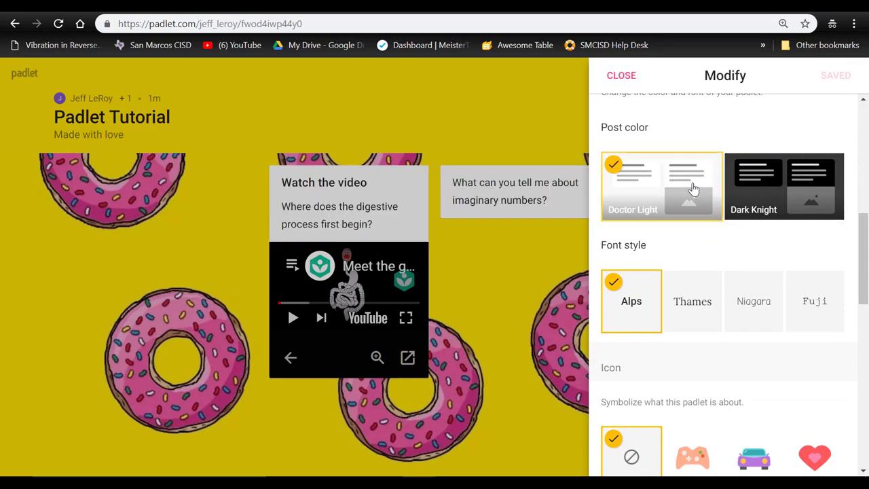
{"action": "left_click", "coordinate": [789, 194]}
{"action": "left_click", "coordinate": [679, 196]}
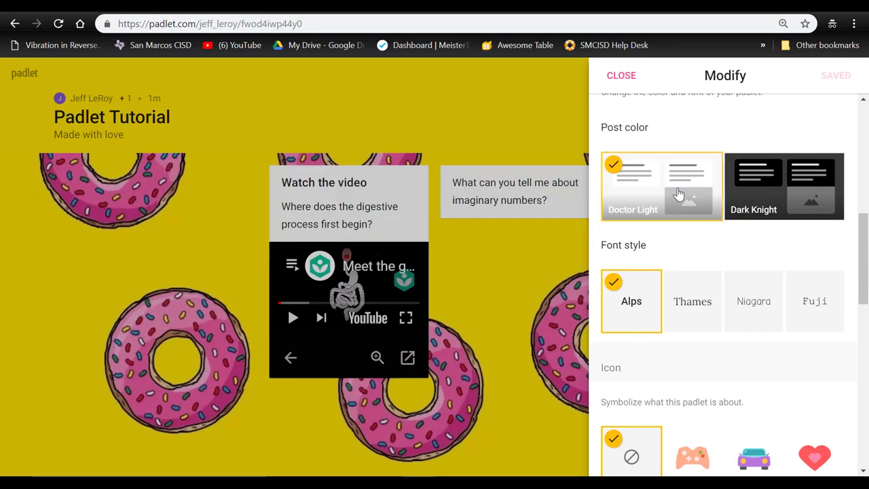
{"action": "left_click", "coordinate": [713, 309]}
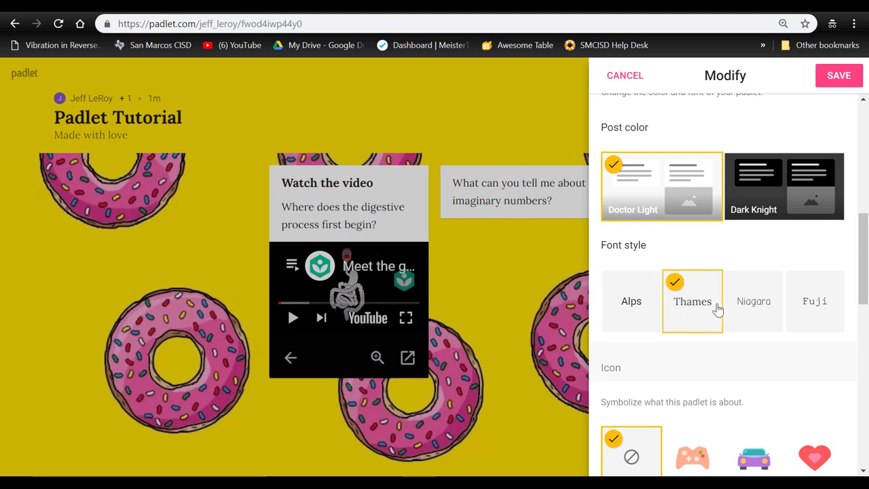
{"action": "left_click", "coordinate": [759, 310]}
{"action": "left_click", "coordinate": [633, 307]}
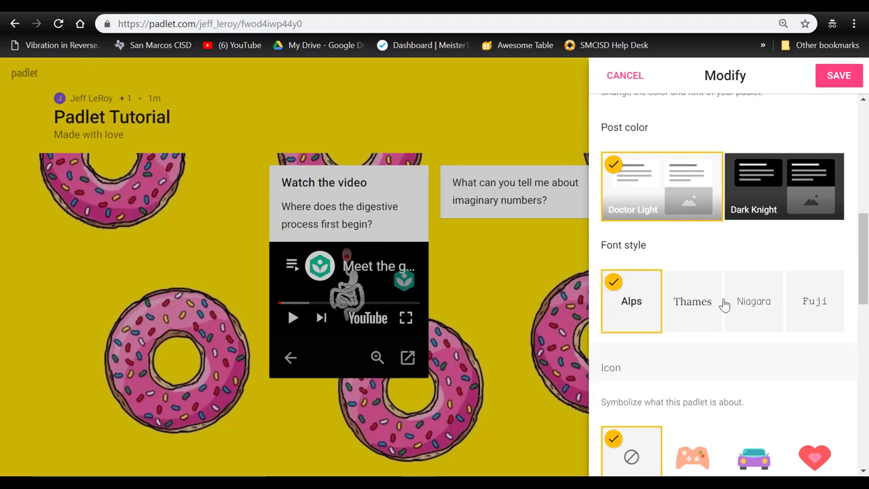
{"action": "left_click_drag", "start_coordinate": [861, 257], "coordinate": [863, 310]}
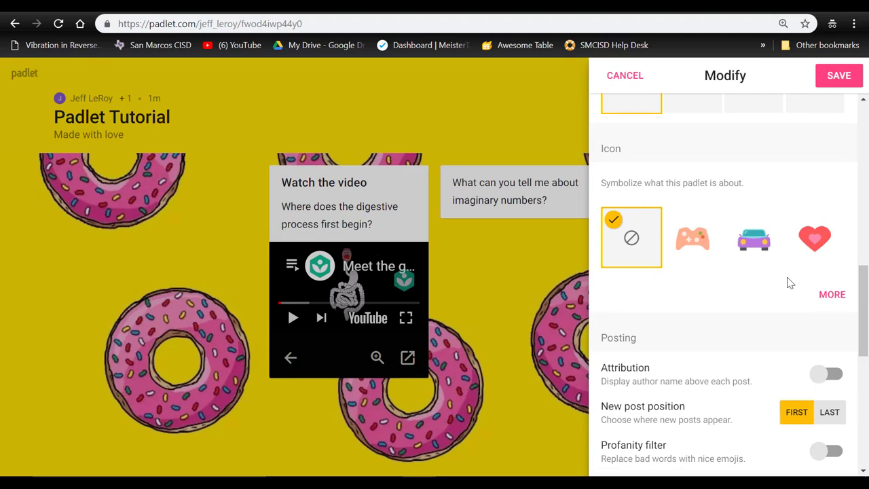
- Choose the ninja from the full icon gallery and save it as the wall's header icon
{"action": "left_click", "coordinate": [832, 296]}
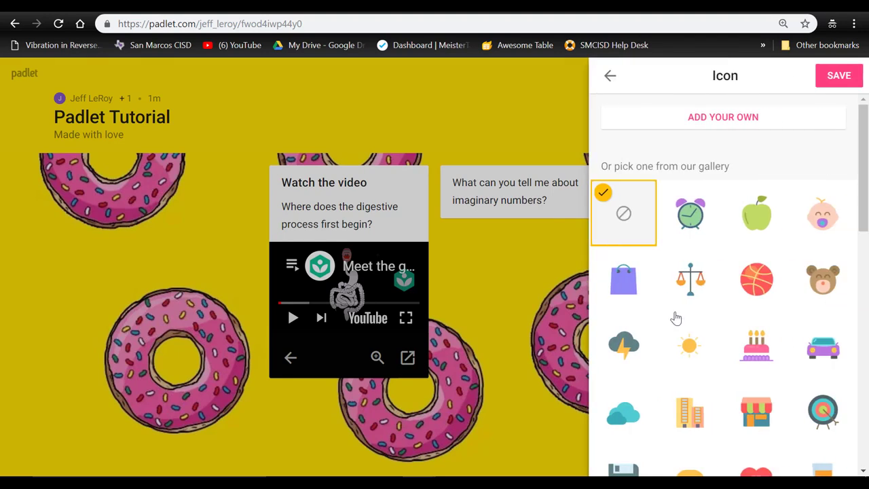
{"action": "scroll", "coordinate": [731, 297], "scroll_direction": "down", "scroll_amount": 5}
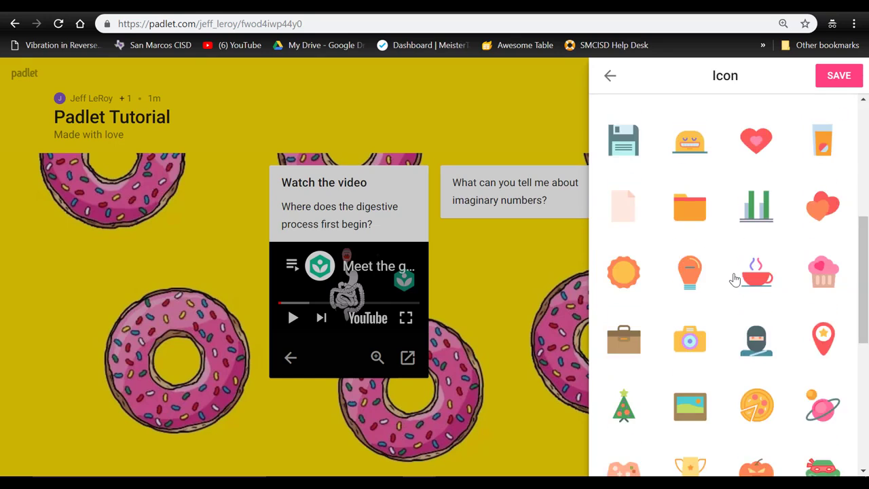
{"action": "left_click", "coordinate": [755, 345]}
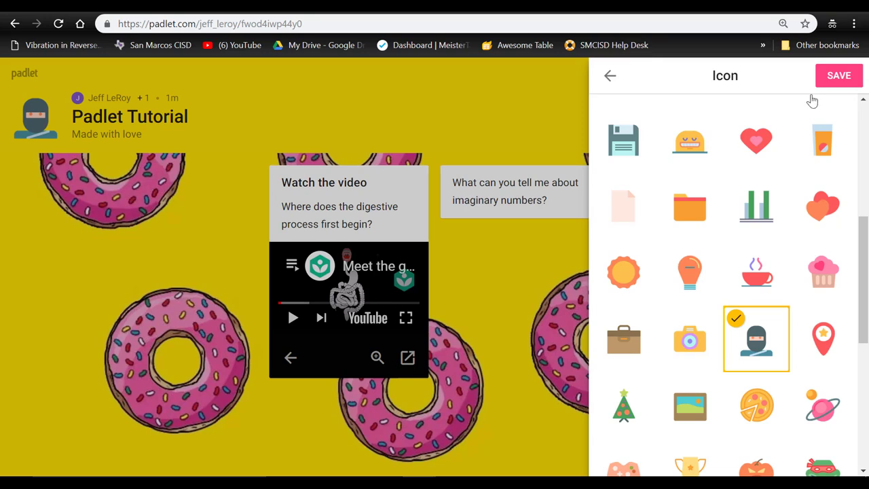
{"action": "left_click", "coordinate": [841, 77]}
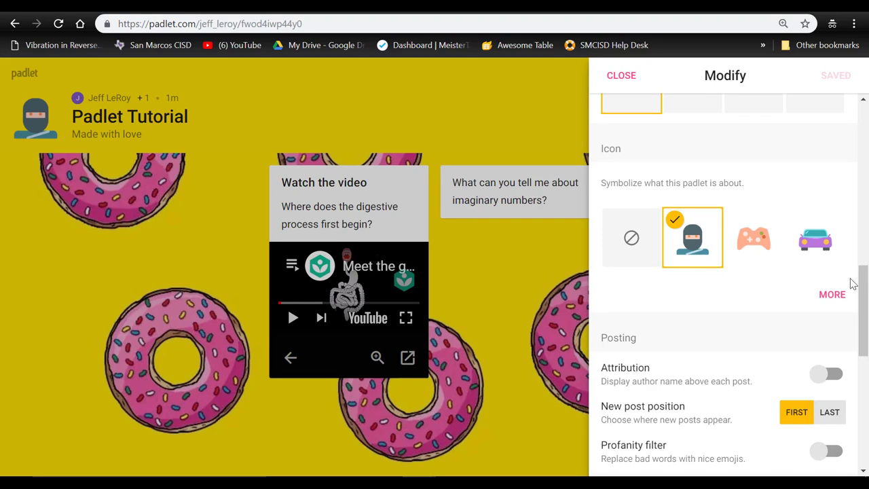
{"action": "left_click_drag", "start_coordinate": [866, 281], "coordinate": [862, 333]}
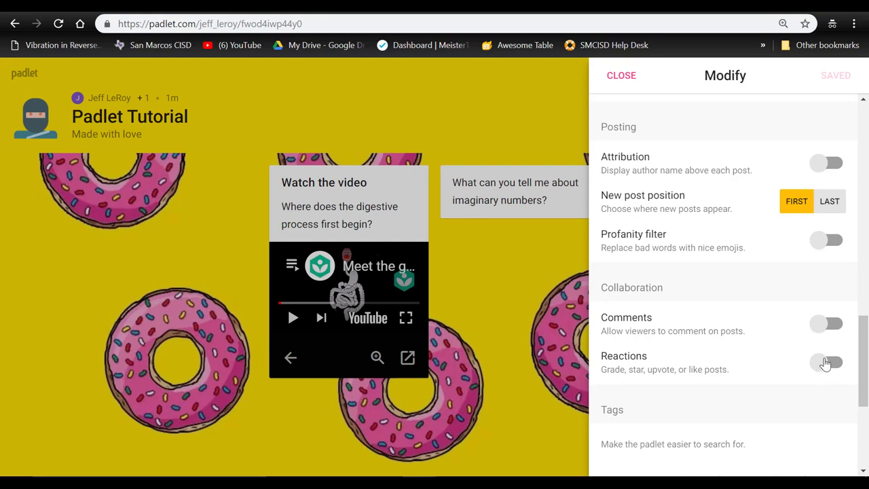
{"action": "left_click_drag", "start_coordinate": [864, 362], "coordinate": [865, 372]}
{"action": "scroll", "coordinate": [865, 372], "scroll_direction": "down", "scroll_amount": 3}
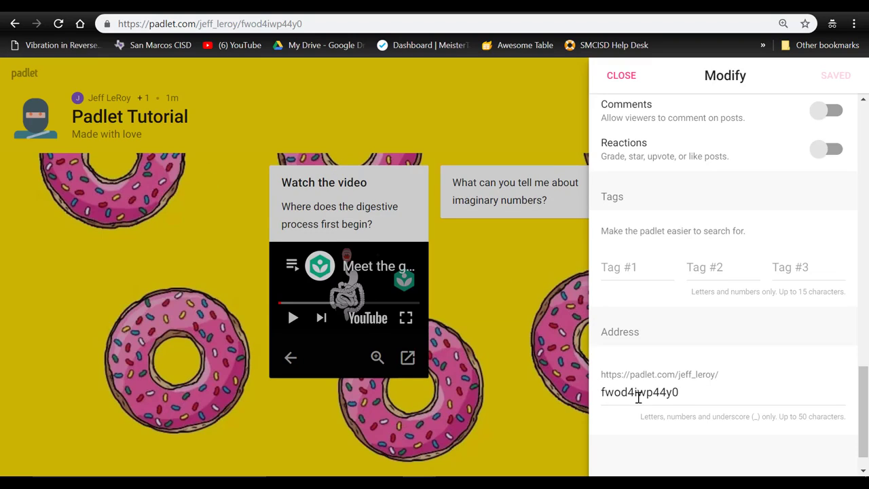
- Replace the wall's address ending with padlettutorial, save it, and close the settings panel
{"action": "left_click_drag", "start_coordinate": [685, 395], "coordinate": [599, 401]}
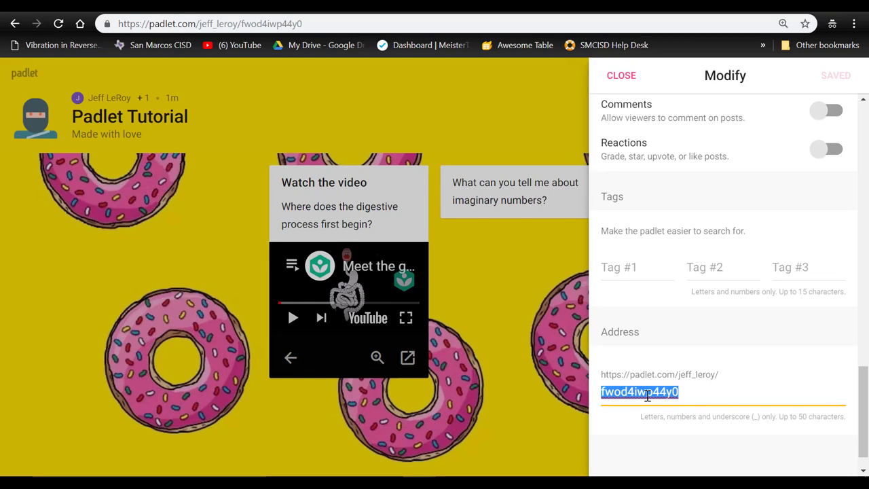
{"action": "type", "text": "padlettutorial"}
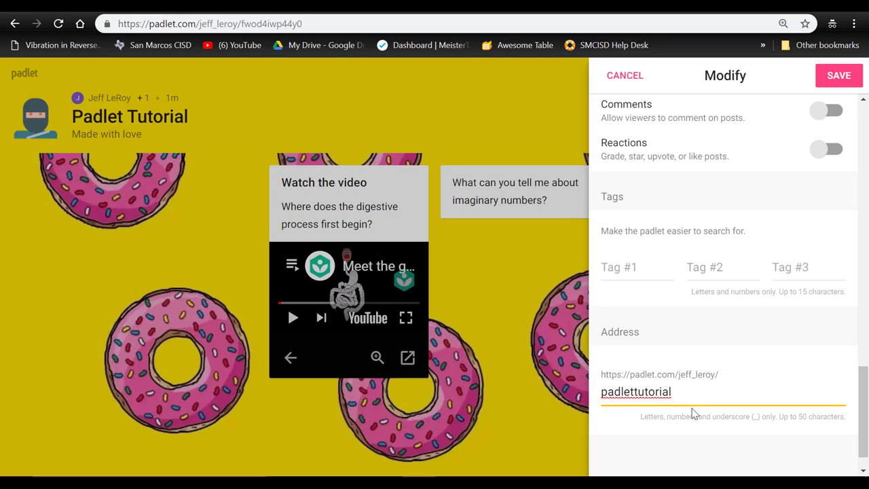
{"action": "left_click", "coordinate": [840, 76]}
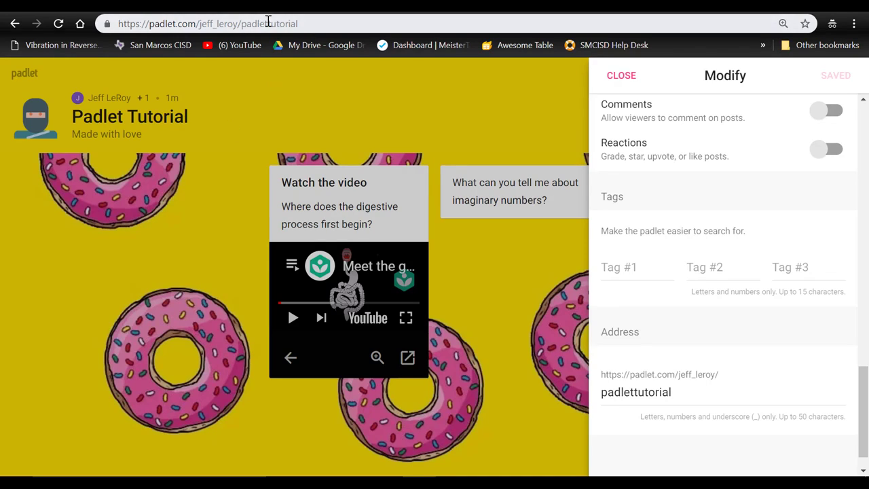
{"action": "left_click", "coordinate": [212, 254]}
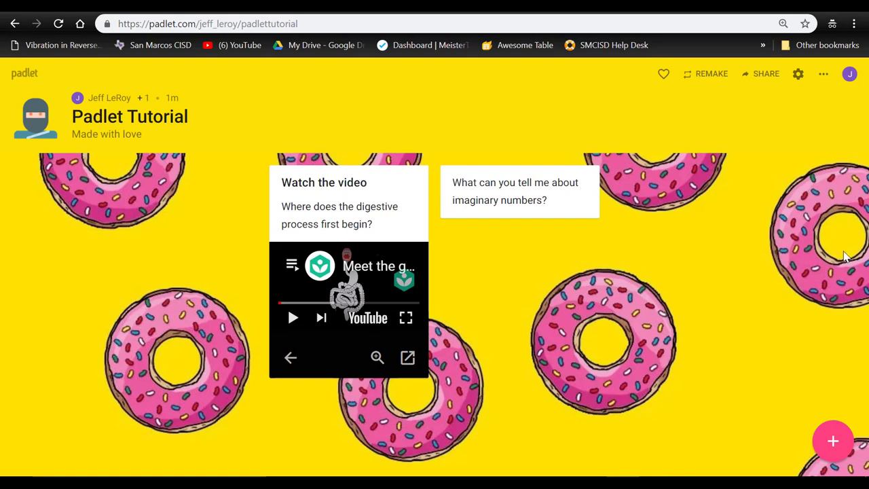
- Compare Private, Password protected and Public privacy, keep the wall Secret, and show visitor permission levels
{"action": "left_click", "coordinate": [764, 77]}
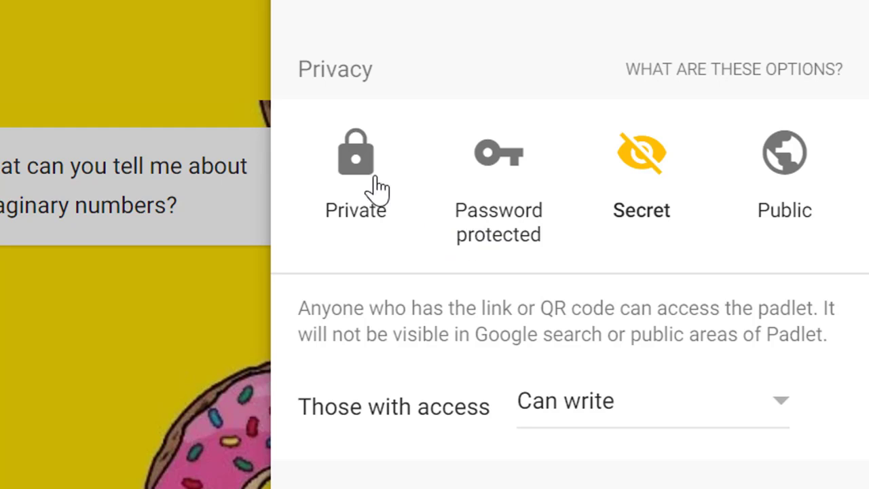
{"action": "left_click", "coordinate": [356, 173]}
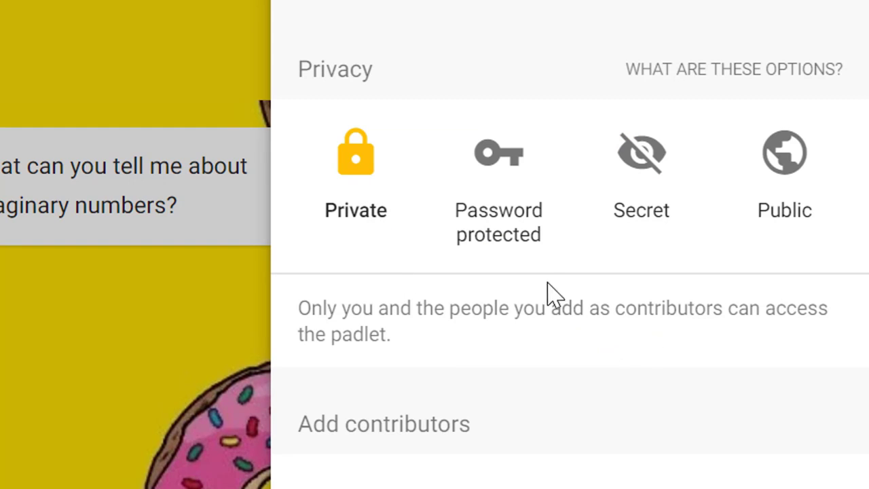
{"action": "left_click", "coordinate": [524, 239]}
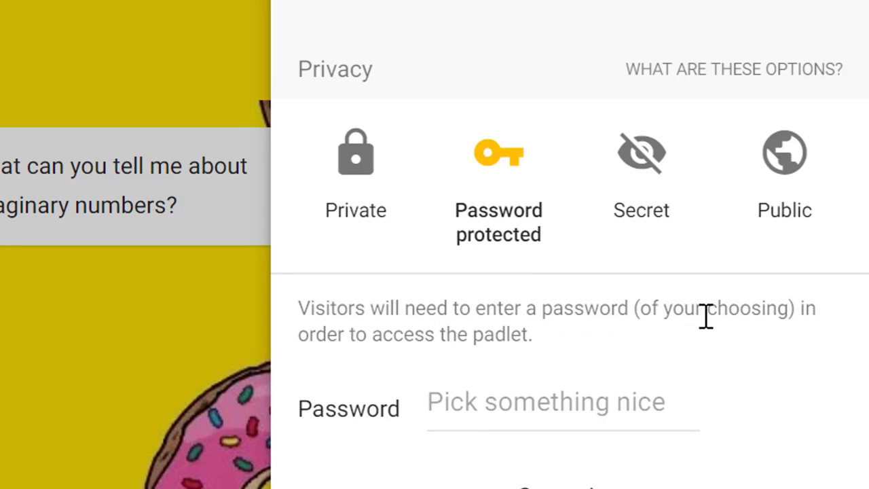
{"action": "left_click", "coordinate": [781, 199]}
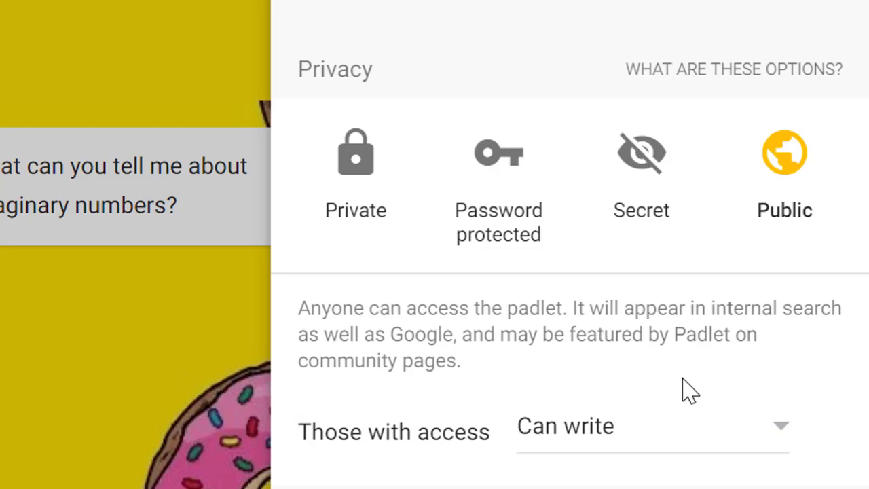
{"action": "left_click", "coordinate": [642, 178]}
{"action": "left_click", "coordinate": [498, 200]}
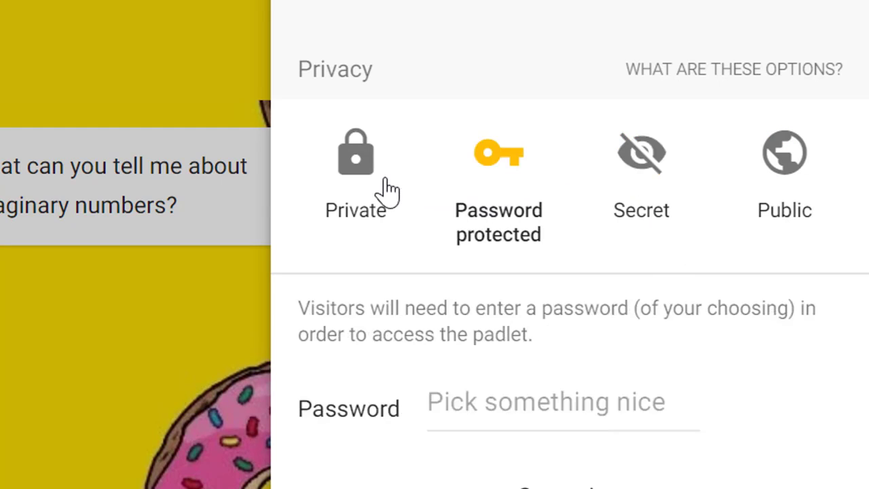
{"action": "left_click", "coordinate": [379, 184]}
{"action": "left_click", "coordinate": [637, 189]}
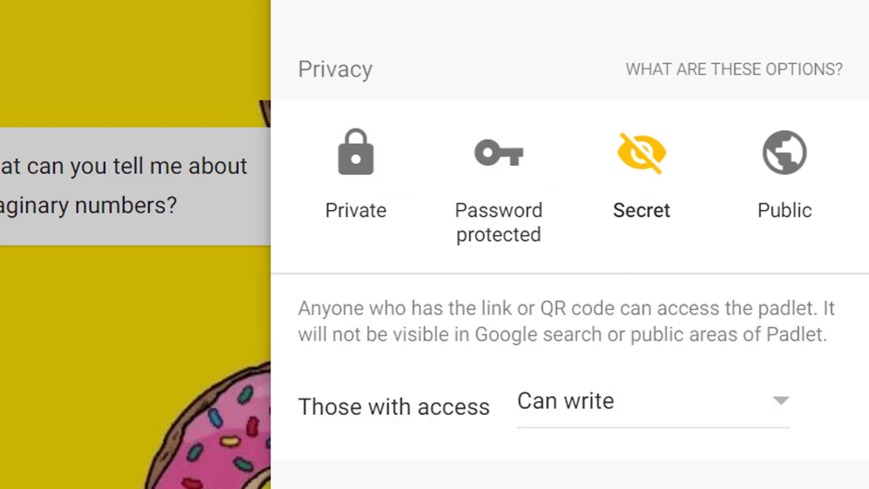
{"action": "left_click", "coordinate": [766, 425]}
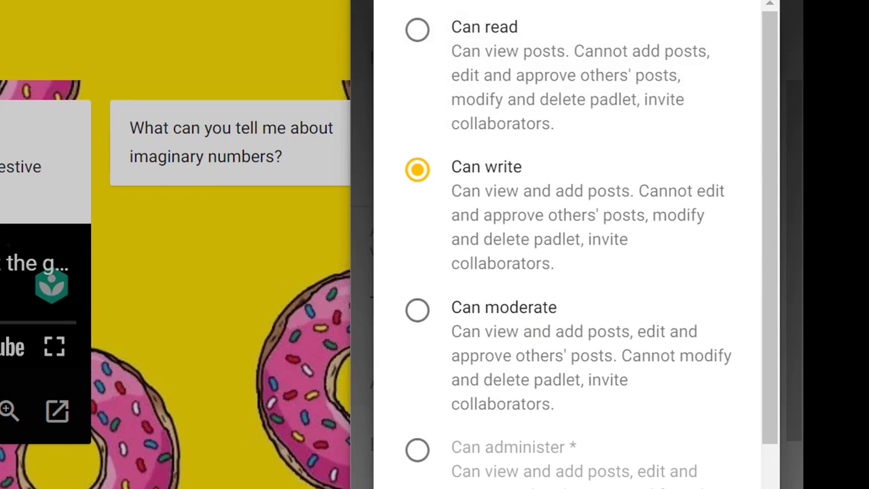
- Keep visitor access at Can write and review the People & Privacy options down to Advanced
{"action": "left_click", "coordinate": [617, 174]}
{"action": "scroll", "coordinate": [504, 355], "scroll_direction": "down", "scroll_amount": 4}
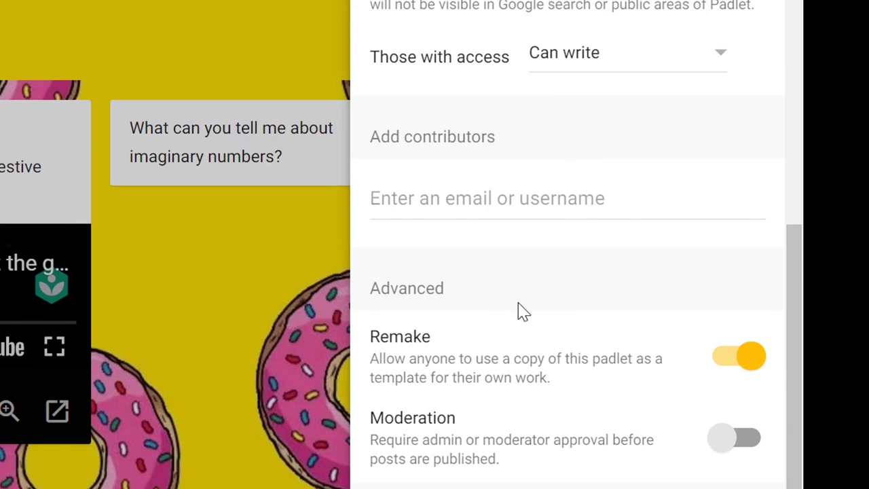
{"action": "scroll", "coordinate": [538, 345], "scroll_direction": "up", "scroll_amount": 5}
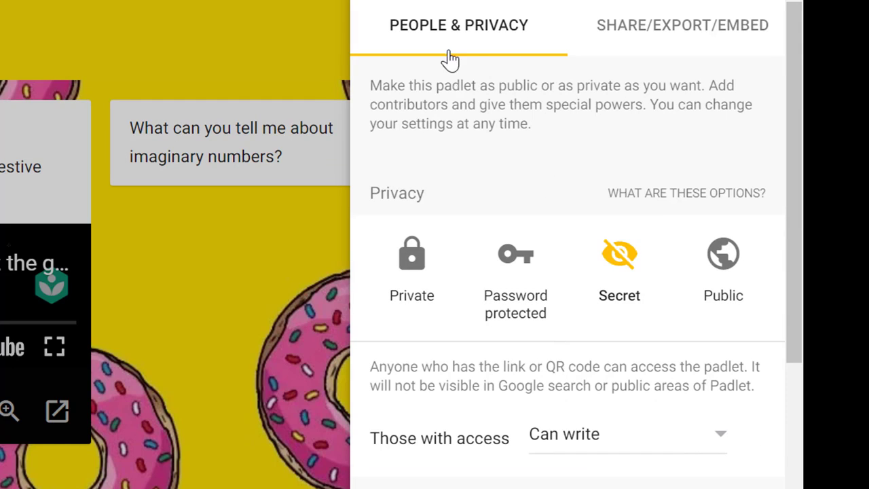
- Browse the wall's share, export and embed options, then move to the Canvas course's Pages list
{"action": "left_click", "coordinate": [687, 37]}
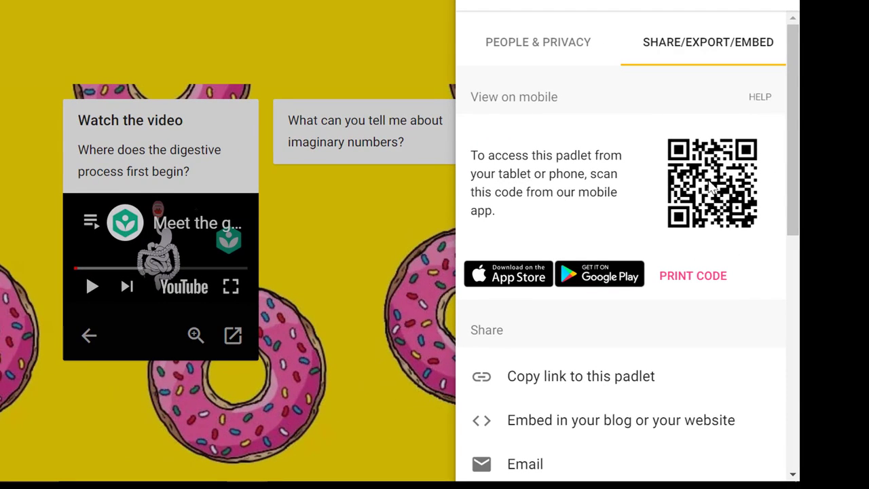
{"action": "scroll", "coordinate": [710, 178], "scroll_direction": "down", "scroll_amount": 5}
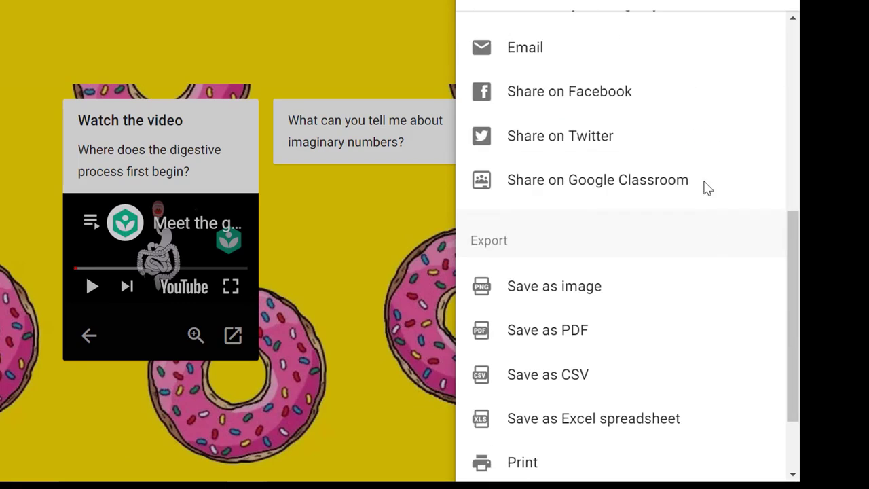
{"action": "scroll", "coordinate": [654, 184], "scroll_direction": "up", "scroll_amount": 5}
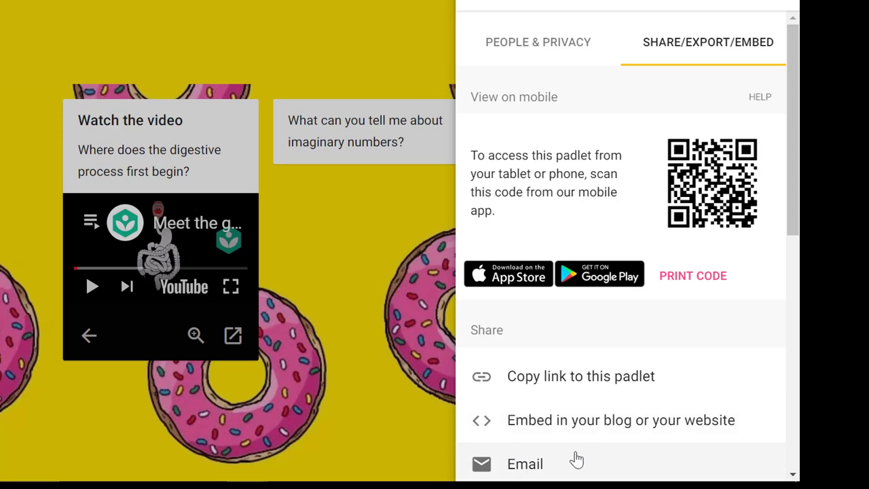
{"action": "left_click_drag", "start_coordinate": [795, 169], "coordinate": [794, 198]}
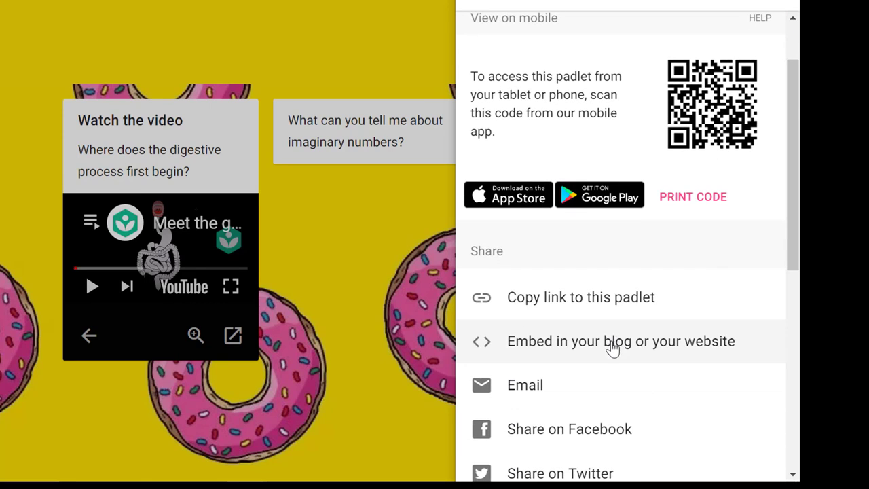
{"action": "scroll", "coordinate": [611, 349], "scroll_direction": "down", "scroll_amount": 5}
{"action": "scroll", "coordinate": [611, 340], "scroll_direction": "up", "scroll_amount": 5}
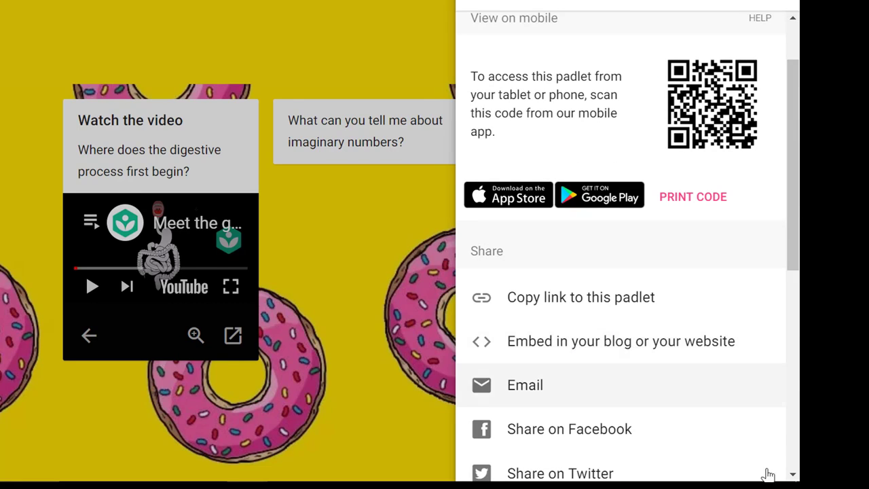
{"action": "mouse_move", "coordinate": [766, 475]}
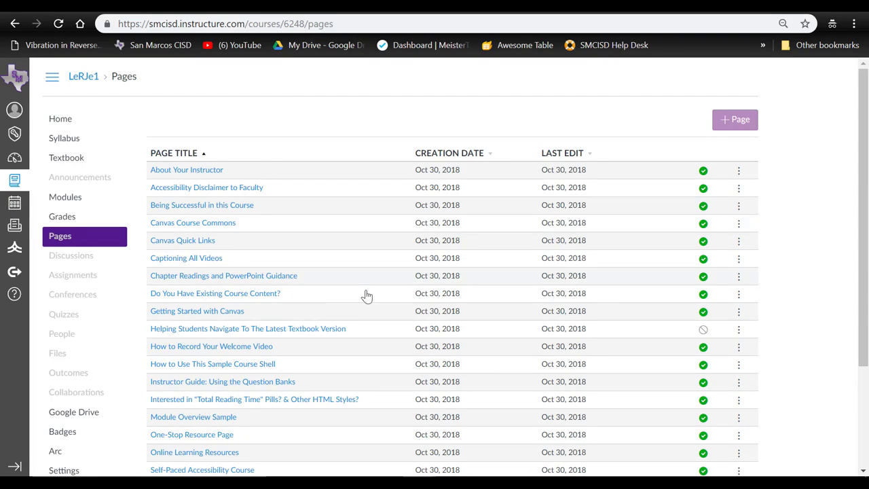
- Create a new Canvas course page titled 'Padlet Tutorial'
{"action": "left_click", "coordinate": [737, 128]}
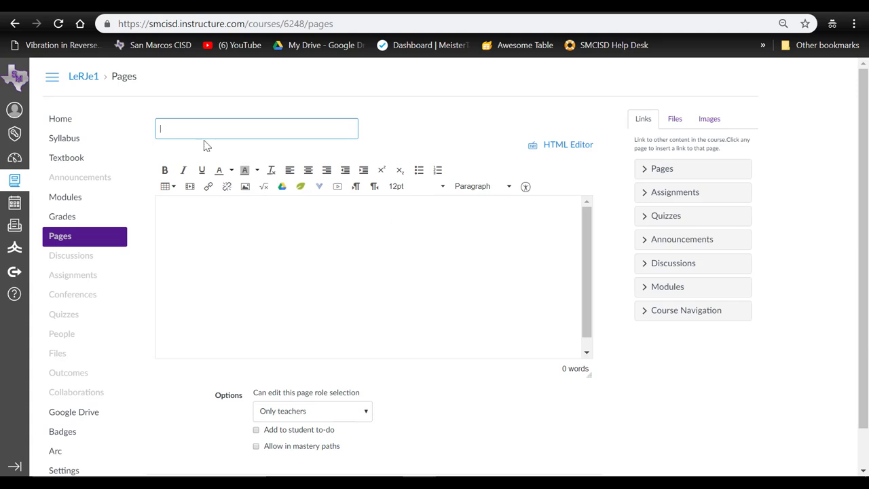
{"action": "left_click", "coordinate": [201, 128]}
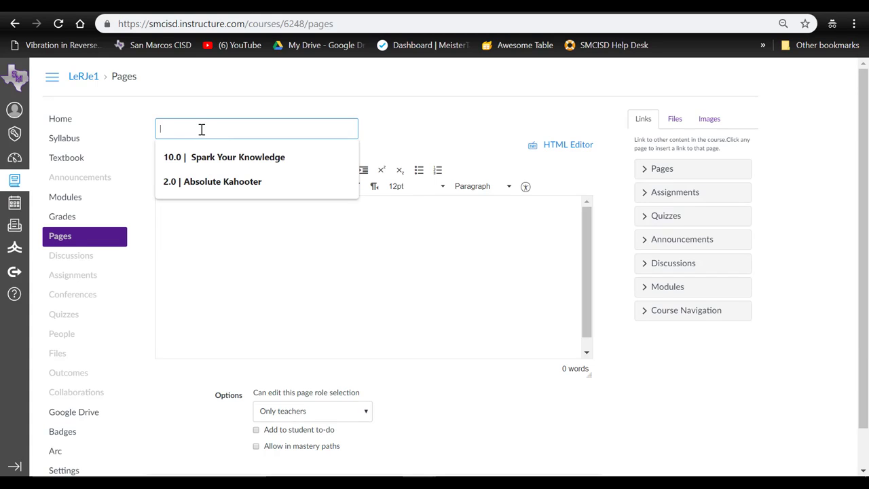
{"action": "type", "text": "Padlet Tutorial"}
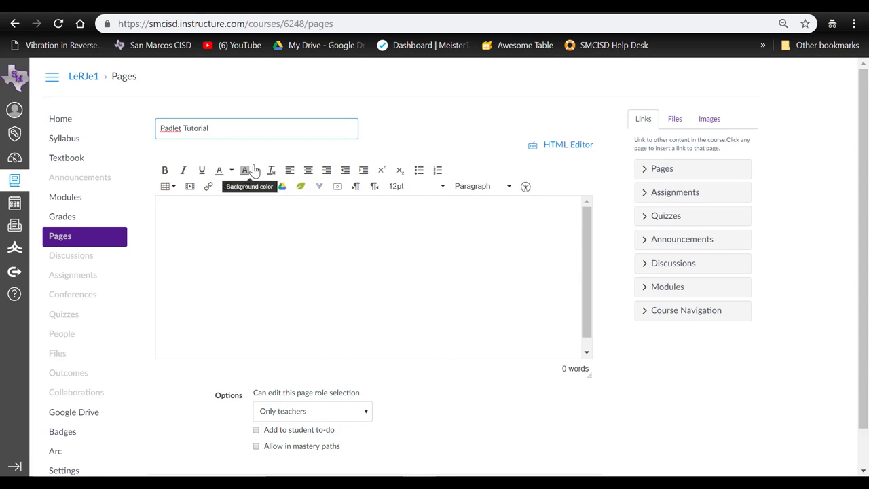
- Ready the page's Insert/edit media Embed tab for code, then return to Padlet's sharing options
{"action": "left_click", "coordinate": [190, 187]}
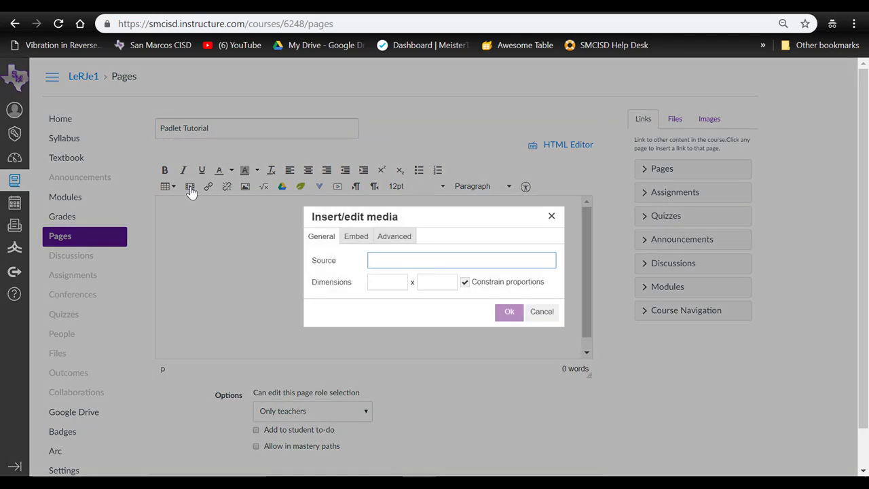
{"action": "left_click", "coordinate": [355, 238]}
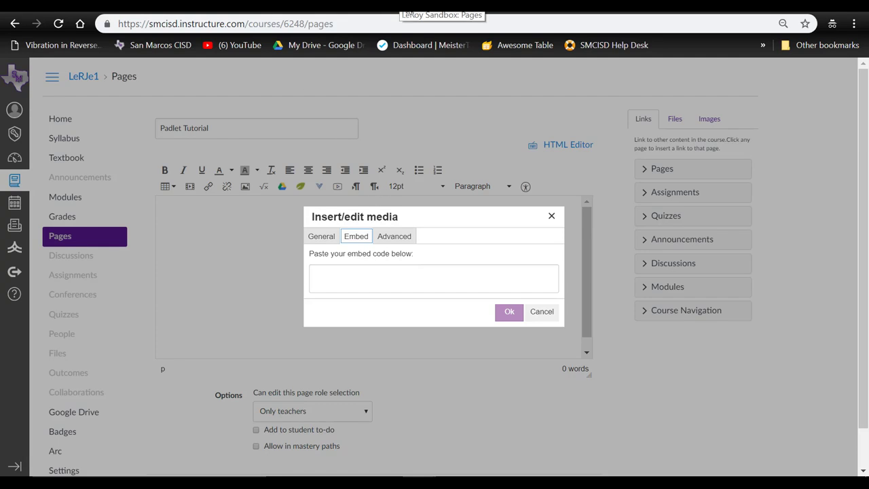
{"action": "left_click", "coordinate": [74, 4]}
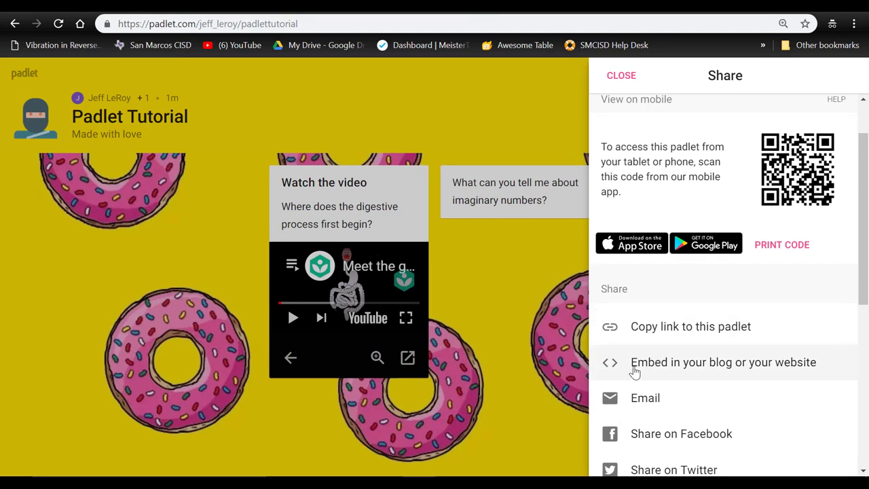
- Reveal the wall's 'Embed in your blog or your website' code and copy it to the clipboard
{"action": "left_click", "coordinate": [709, 363]}
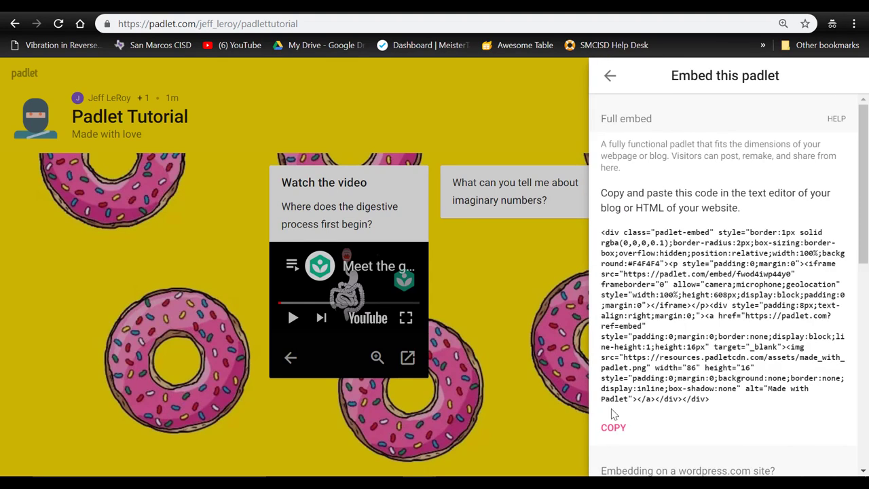
{"action": "left_click", "coordinate": [601, 439]}
{"action": "left_click", "coordinate": [617, 429]}
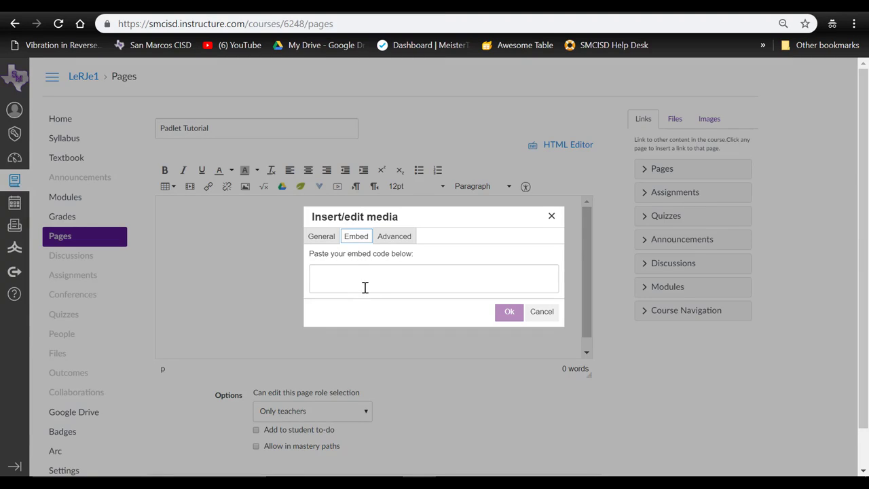
- Paste the Padlet Tutorial embed code into the new Canvas page, then save and publish it
{"action": "left_click", "coordinate": [355, 279]}
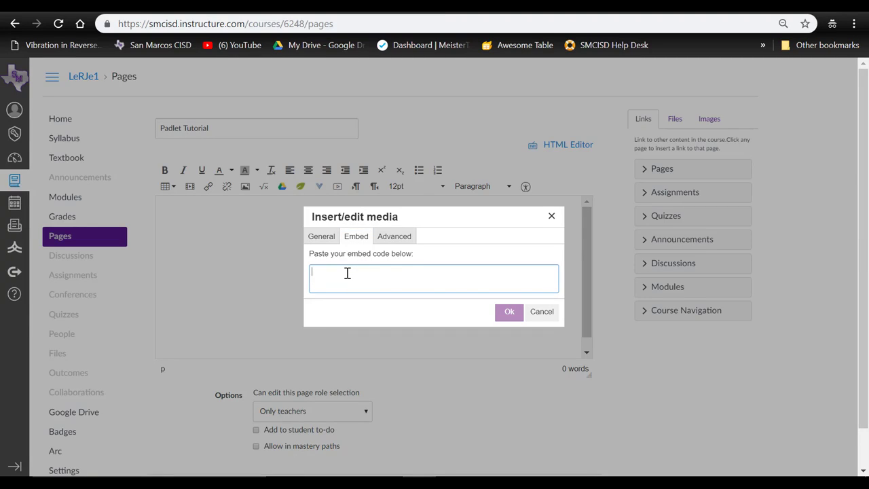
{"action": "key", "text": "ctrl+v"}
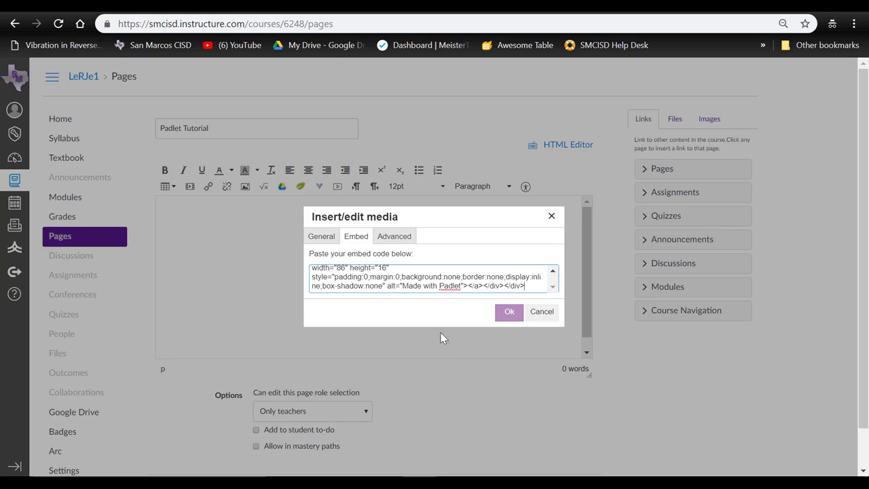
{"action": "left_click", "coordinate": [508, 313]}
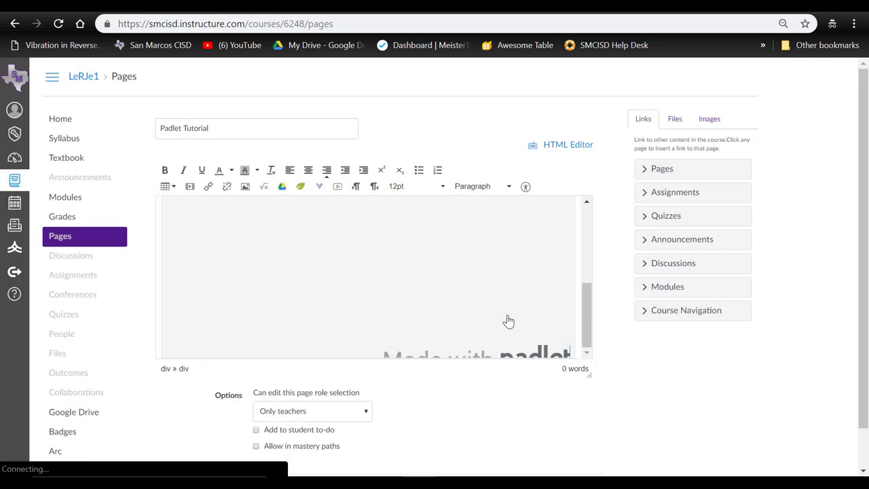
{"action": "scroll", "coordinate": [537, 319], "scroll_direction": "up", "scroll_amount": 5}
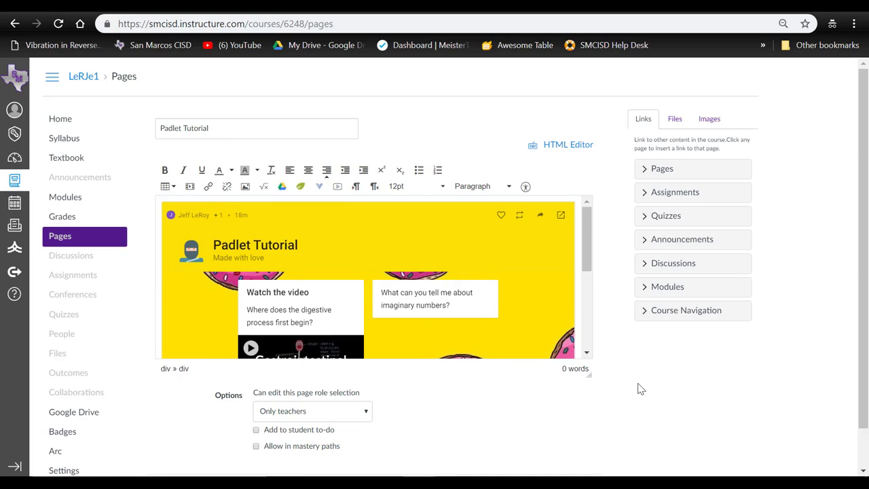
{"action": "scroll", "coordinate": [636, 391], "scroll_direction": "down", "scroll_amount": 1}
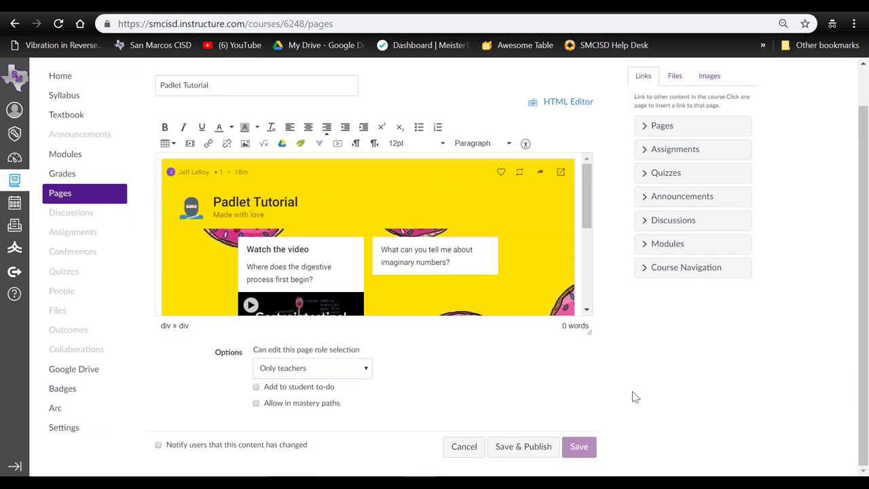
{"action": "left_click", "coordinate": [546, 451]}
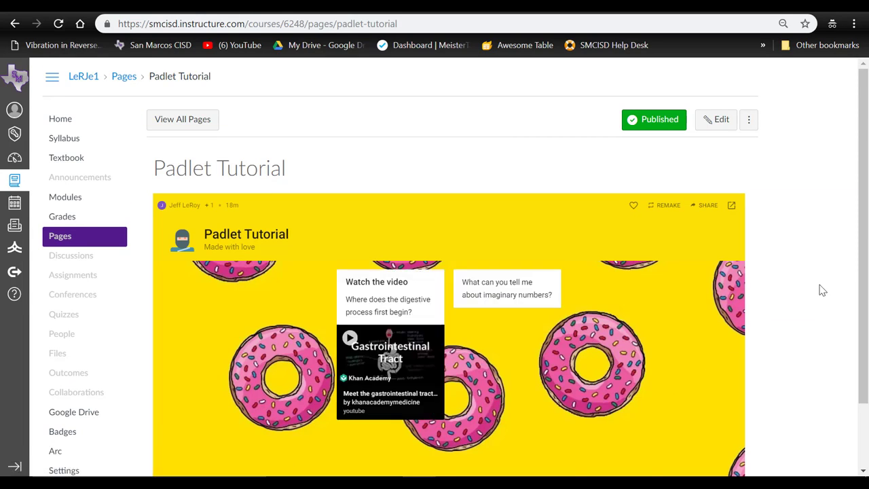
- Start a test post on the embedded Padlet wall, type sample text, then erase it
{"action": "scroll", "coordinate": [821, 290], "scroll_direction": "down", "scroll_amount": 2}
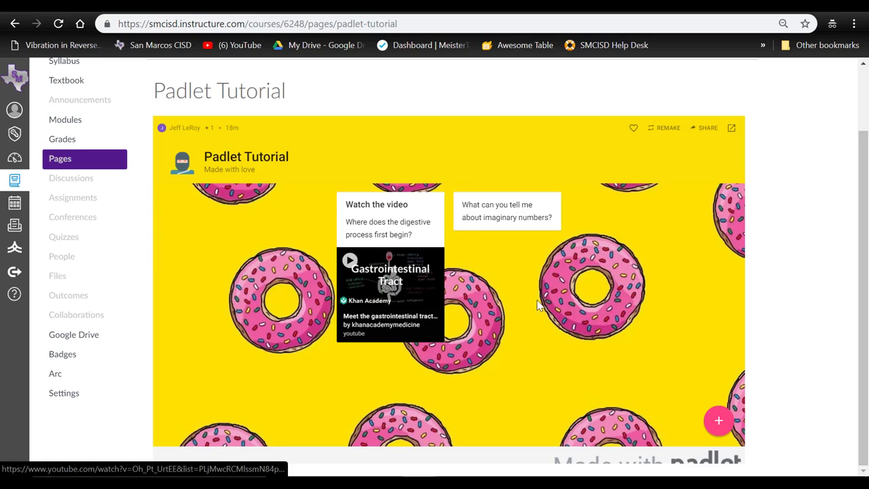
{"action": "left_click", "coordinate": [710, 416]}
{"action": "left_click", "coordinate": [341, 222]}
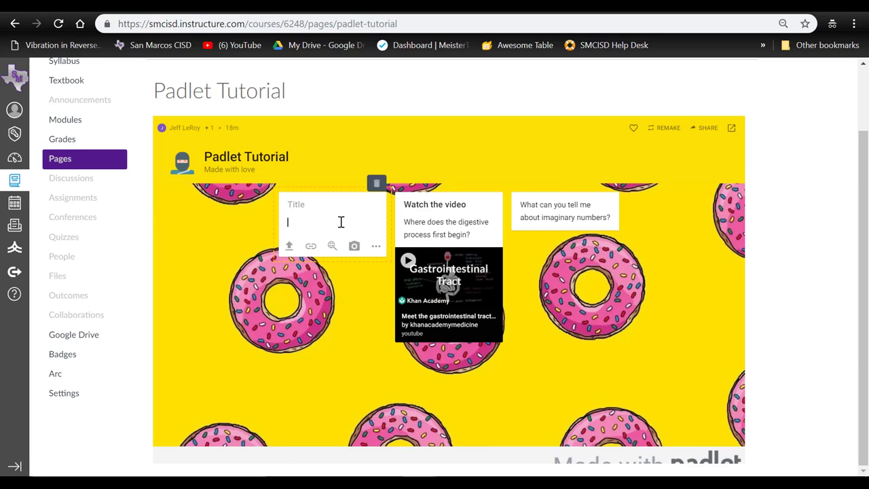
{"action": "type", "text": ",djflkdfjlajes"}
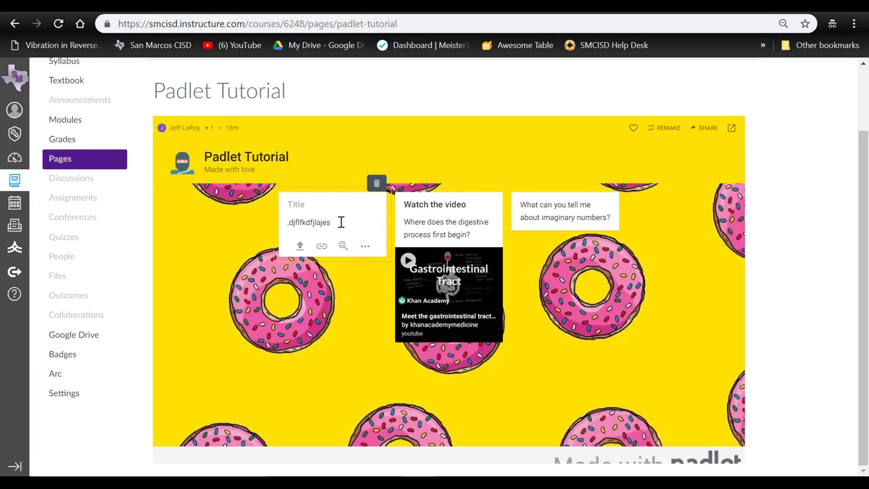
{"action": "key", "text": "BackSpace"}
{"action": "key", "text": "BackSpace"}
{"action": "key", "text": "BackSpace"}
{"action": "key", "text": "BackSpace"}
{"action": "key", "text": "BackSpace"}
{"action": "key", "text": "BackSpace"}
{"action": "key", "text": "BackSpace"}
{"action": "key", "text": "BackSpace"}
{"action": "key", "text": "BackSpace"}
{"action": "key", "text": "BackSpace"}
{"action": "key", "text": "BackSpace"}
{"action": "key", "text": "BackSpace"}
{"action": "key", "text": "BackSpace"}
{"action": "key", "text": "BackSpace"}
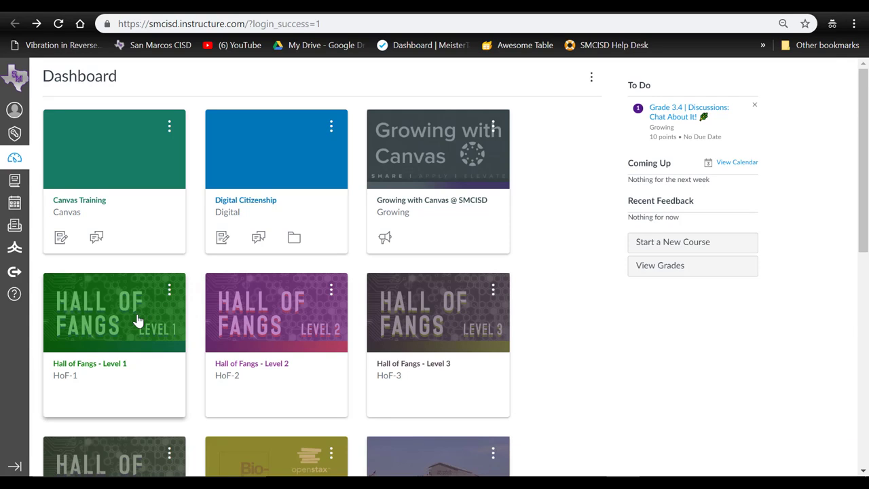
- Open the 9.0 | Padlet Pro badge page in Hall of Fangs - Level 1 and scroll through it
{"action": "left_click", "coordinate": [104, 350]}
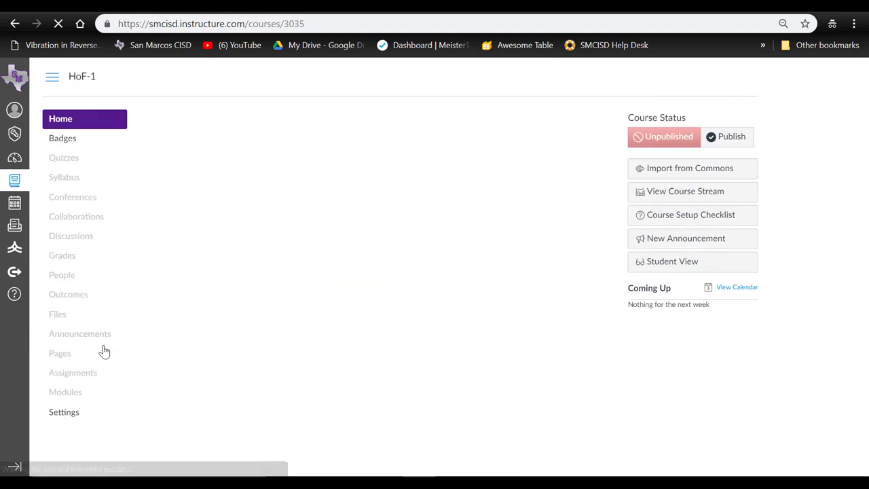
{"action": "scroll", "coordinate": [325, 313], "scroll_direction": "down", "scroll_amount": 5}
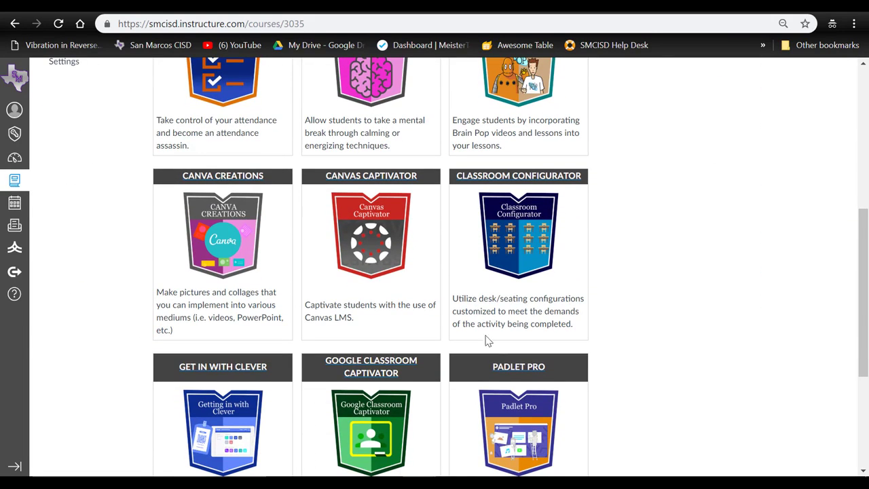
{"action": "scroll", "coordinate": [518, 410], "scroll_direction": "down", "scroll_amount": 2}
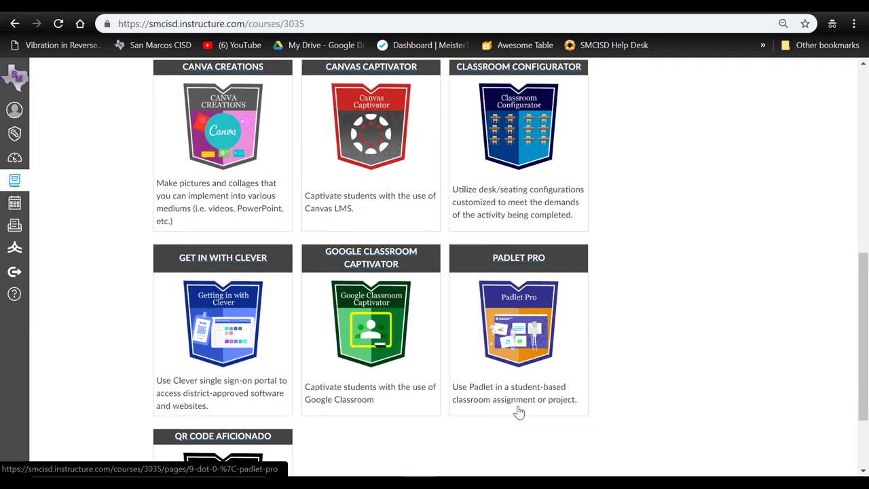
{"action": "left_click", "coordinate": [518, 299]}
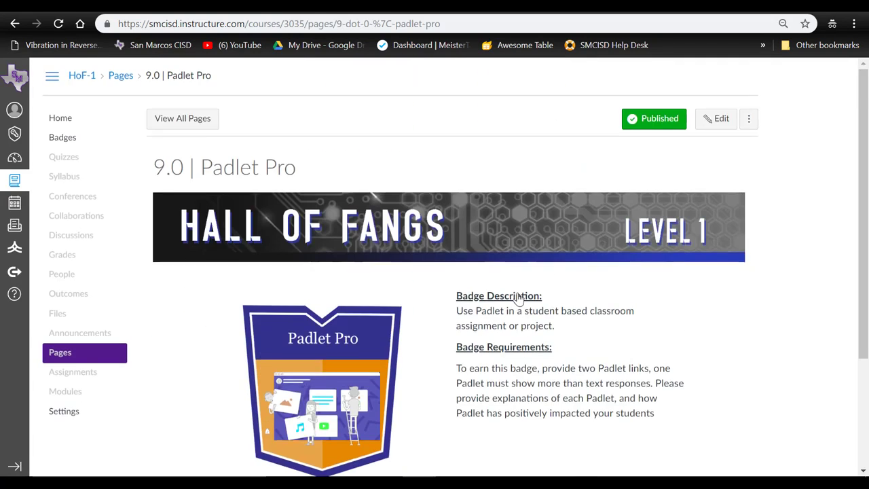
{"action": "scroll", "coordinate": [518, 299], "scroll_direction": "down", "scroll_amount": 3}
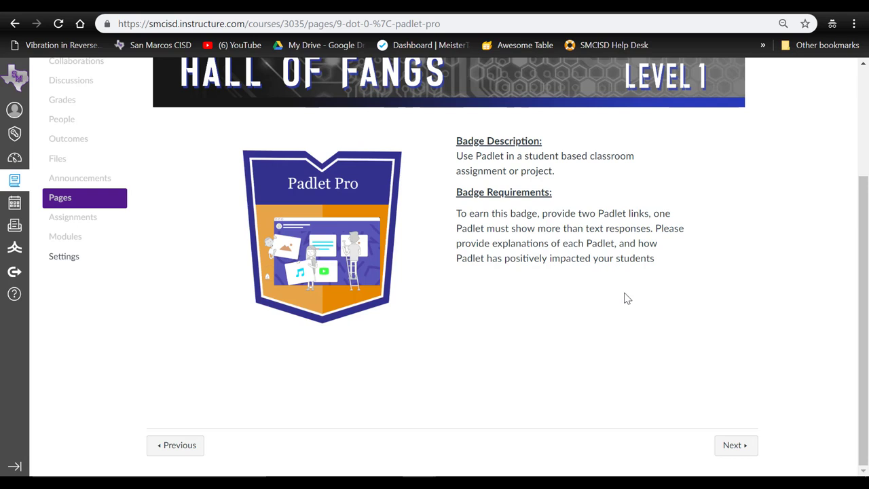
{"action": "scroll", "coordinate": [627, 299], "scroll_direction": "up", "scroll_amount": 2}
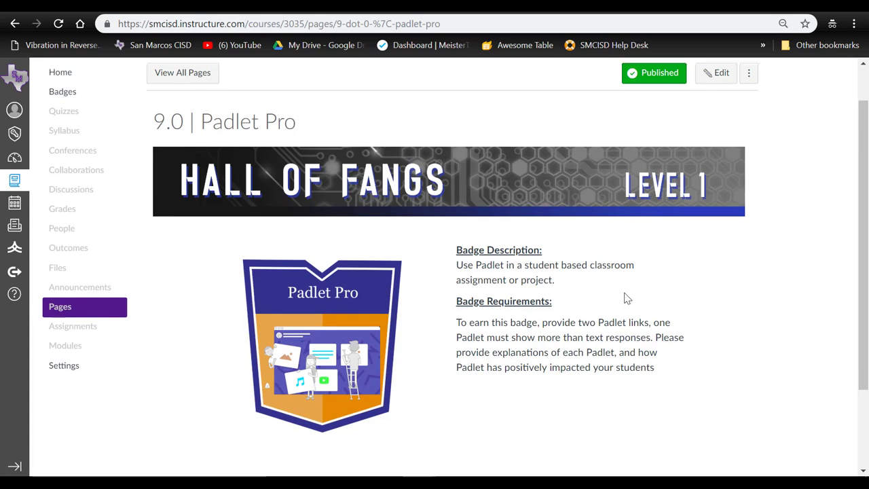
{"action": "scroll", "coordinate": [626, 298], "scroll_direction": "down", "scroll_amount": 3}
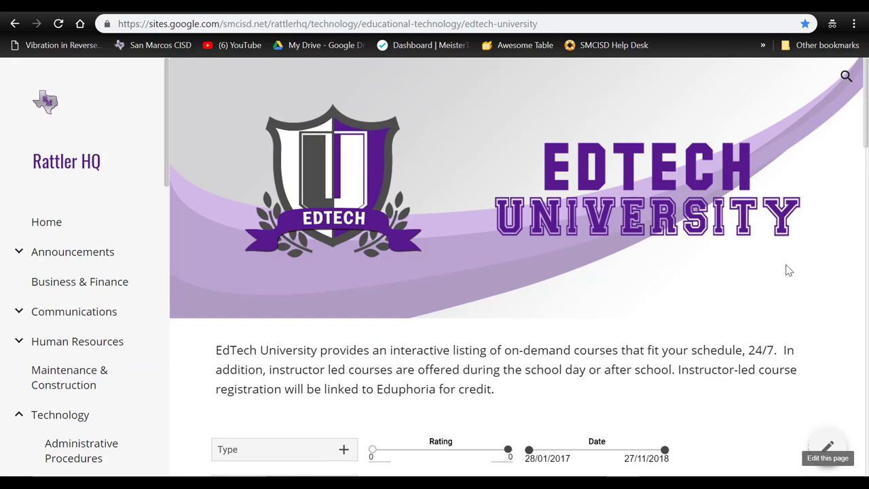
{"action": "scroll", "coordinate": [787, 270], "scroll_direction": "down", "scroll_amount": 6}
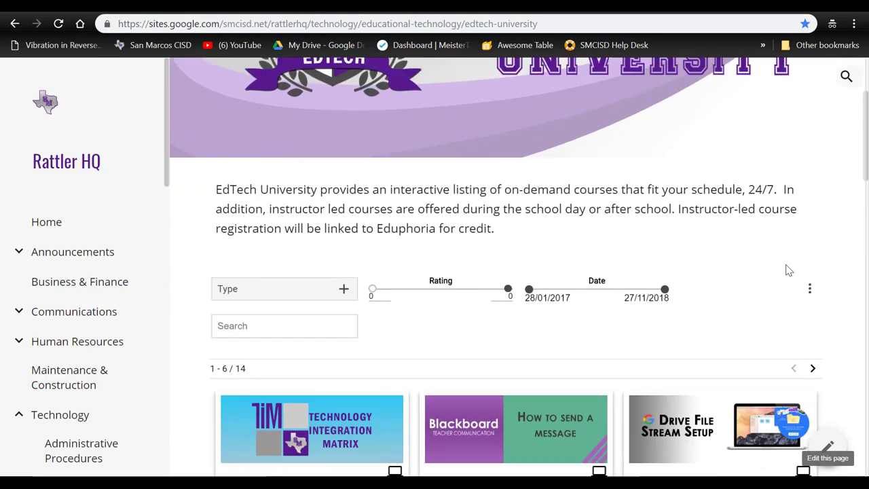
{"action": "scroll", "coordinate": [788, 270], "scroll_direction": "down", "scroll_amount": 3}
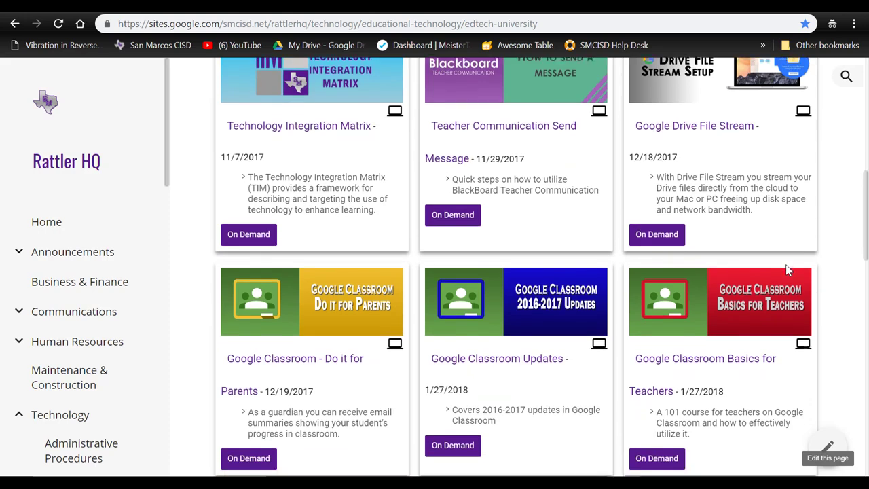
{"action": "scroll", "coordinate": [787, 270], "scroll_direction": "down", "scroll_amount": 2}
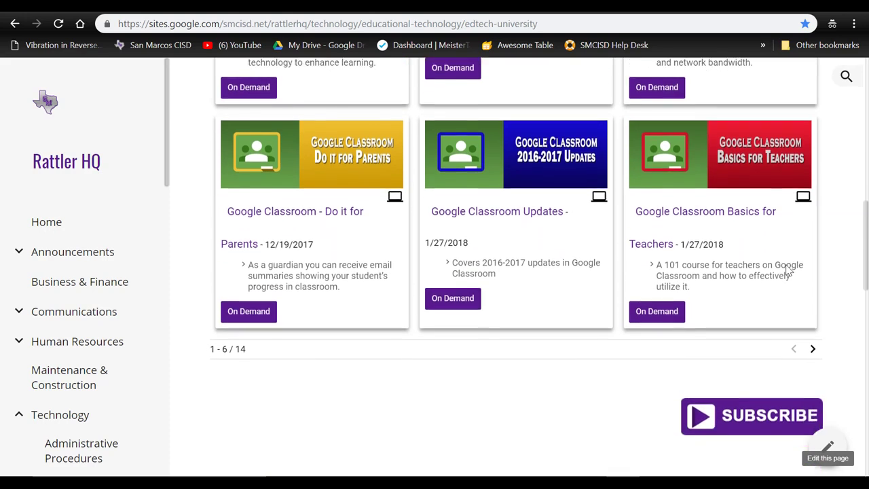